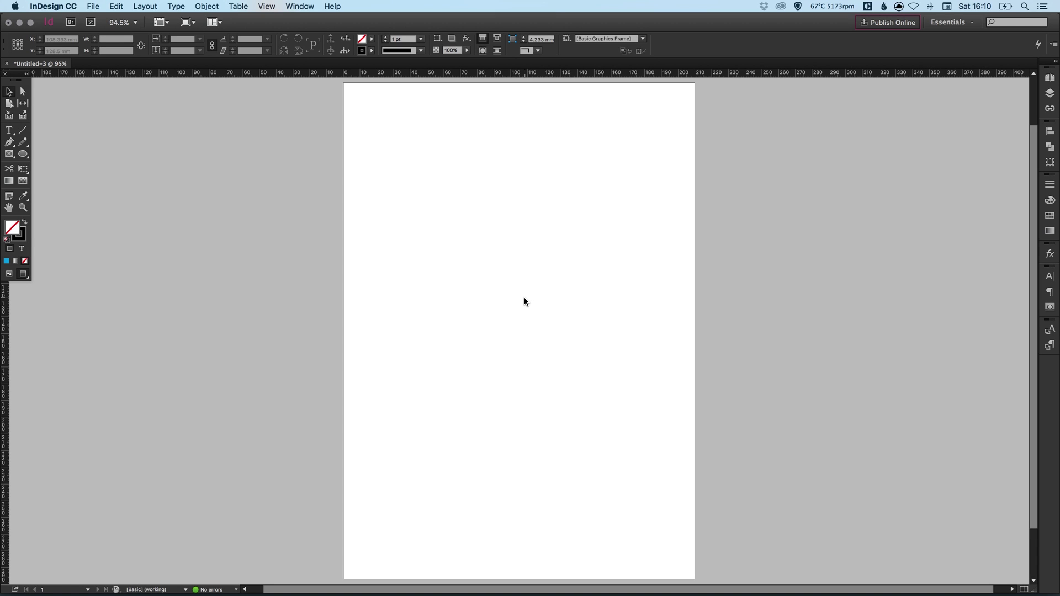
Draw a circle near the page centre with the Ellipse Tool.
left_click(25, 155)
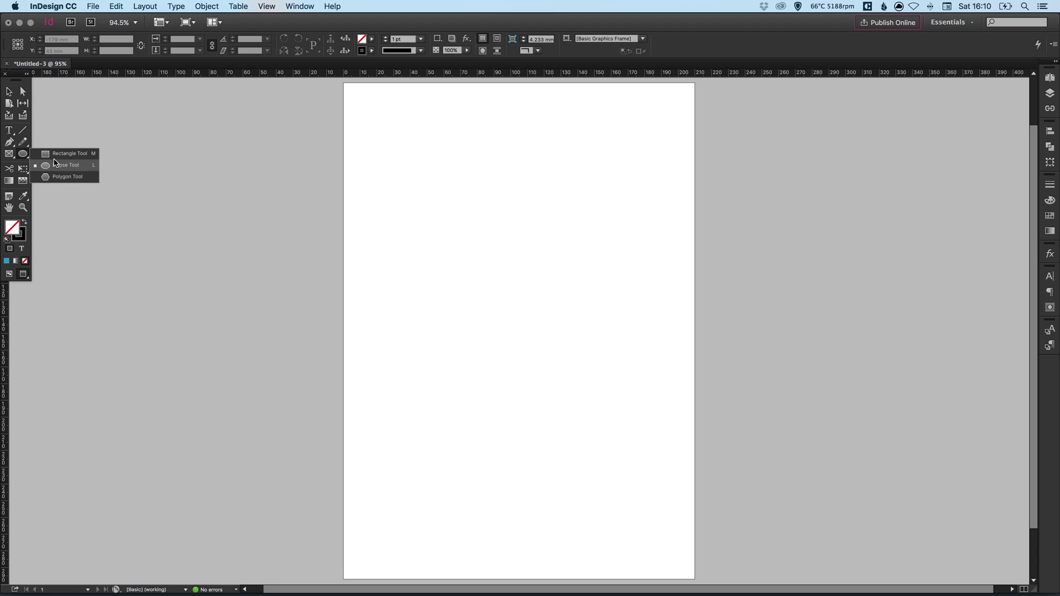
left_click(57, 166)
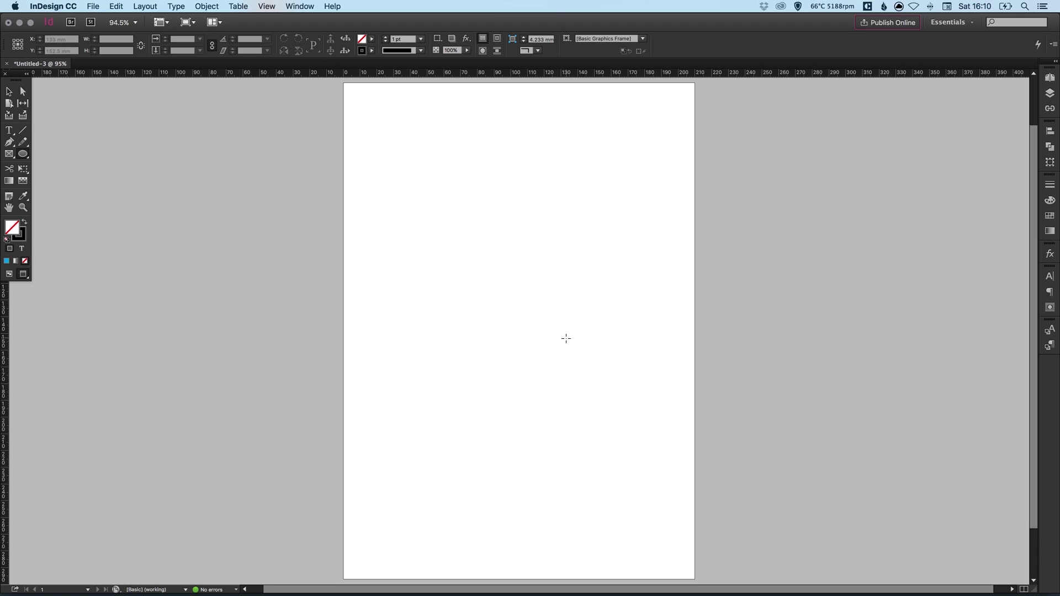
left_click_drag(445, 226, 634, 465)
key("v")
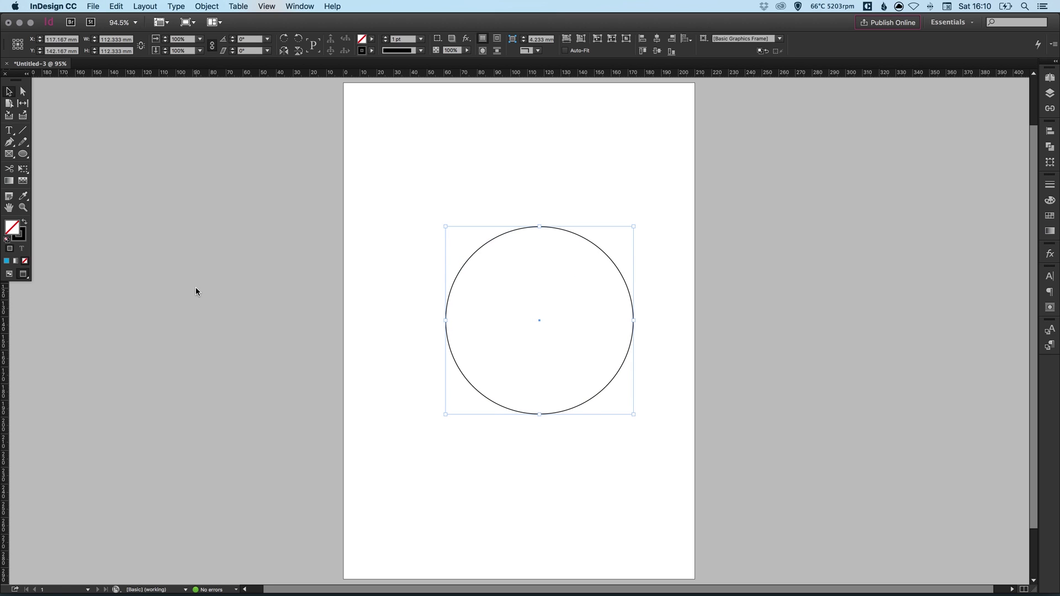
Set the circle's stroke to None and fill it with the cyan swatch.
left_click(25, 238)
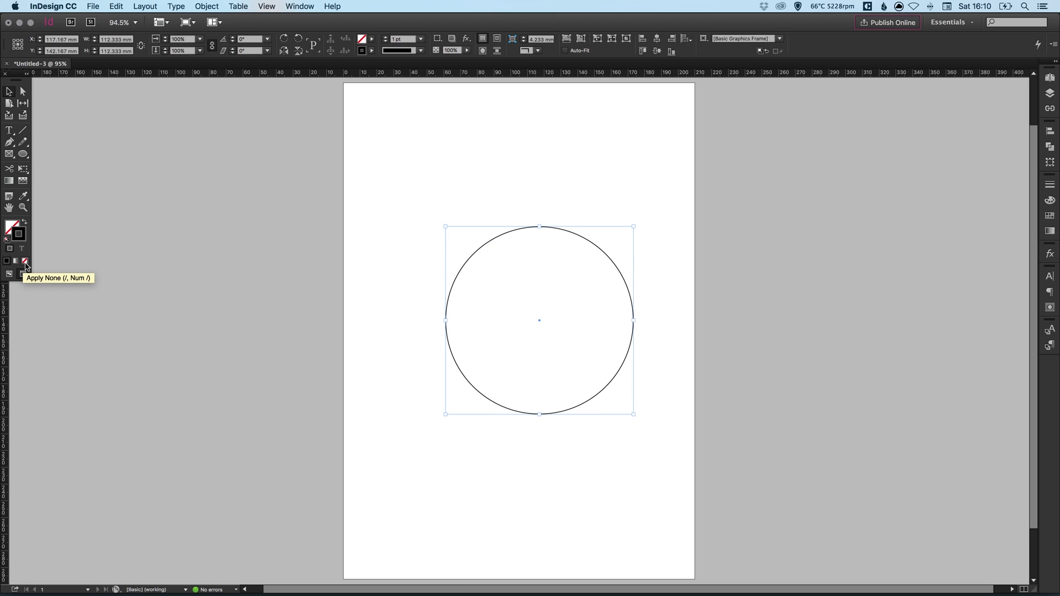
left_click(24, 261)
left_click(13, 225)
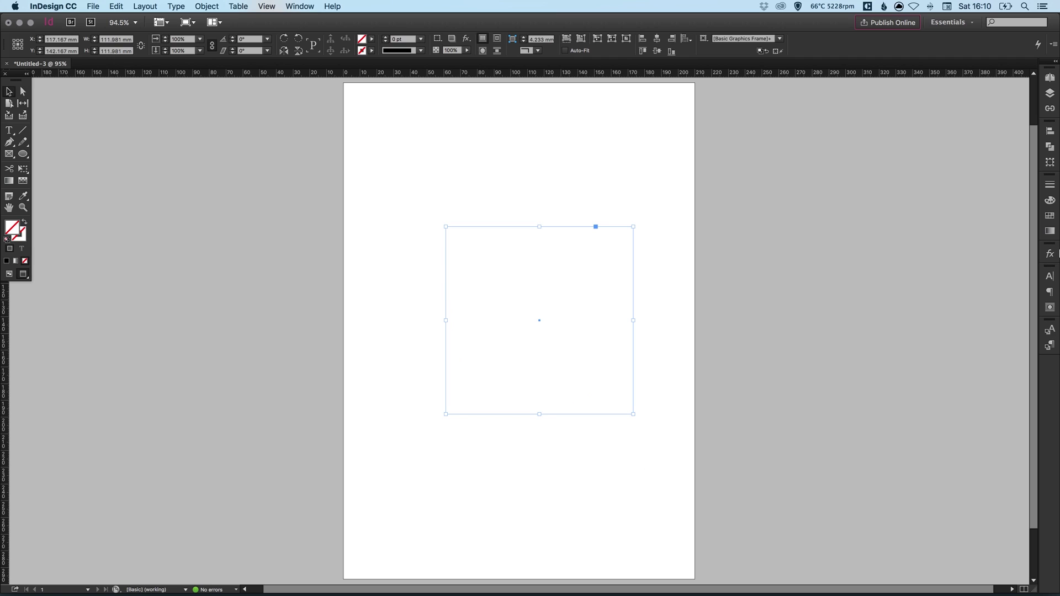
left_click(1050, 217)
left_click(963, 246)
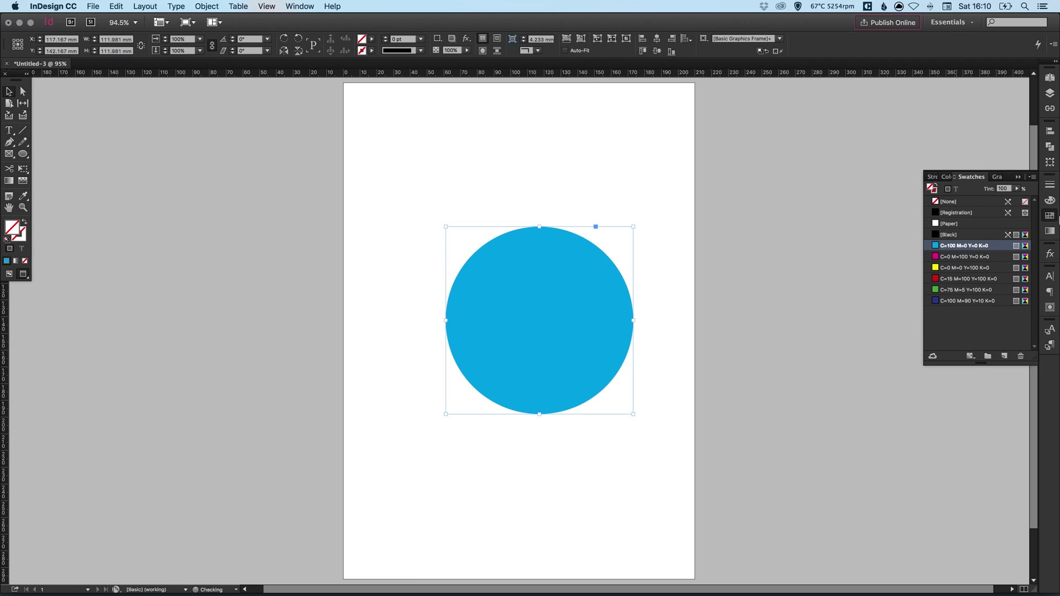
left_click(1050, 217)
Enlarge the circle to about 132 mm and centre it on the page.
left_click_drag(546, 279, 529, 279)
left_click_drag(617, 226, 633, 210)
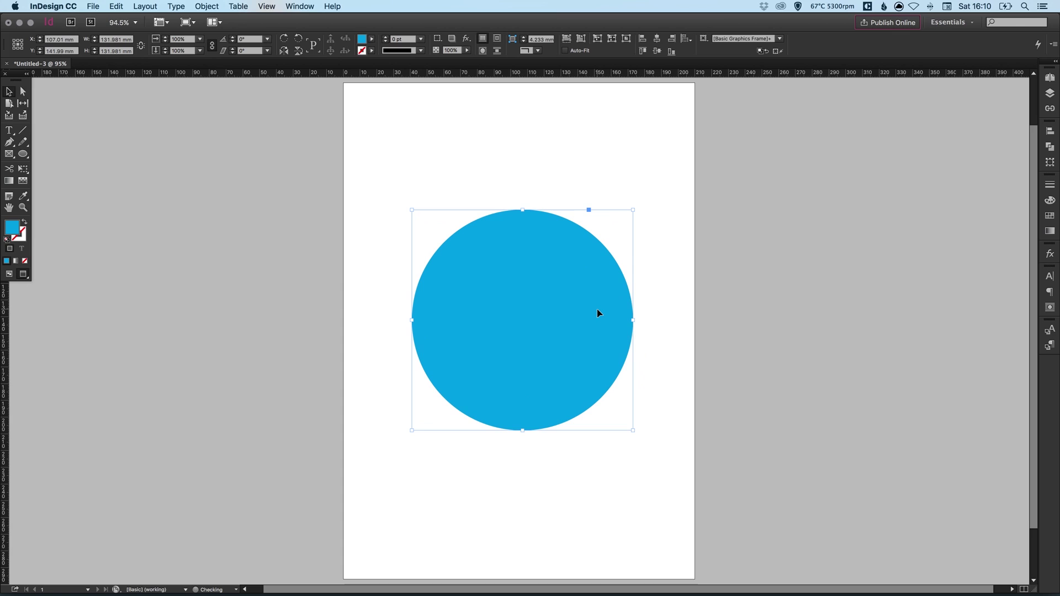
key("w")
left_click_drag(596, 309, 594, 322)
key("w")
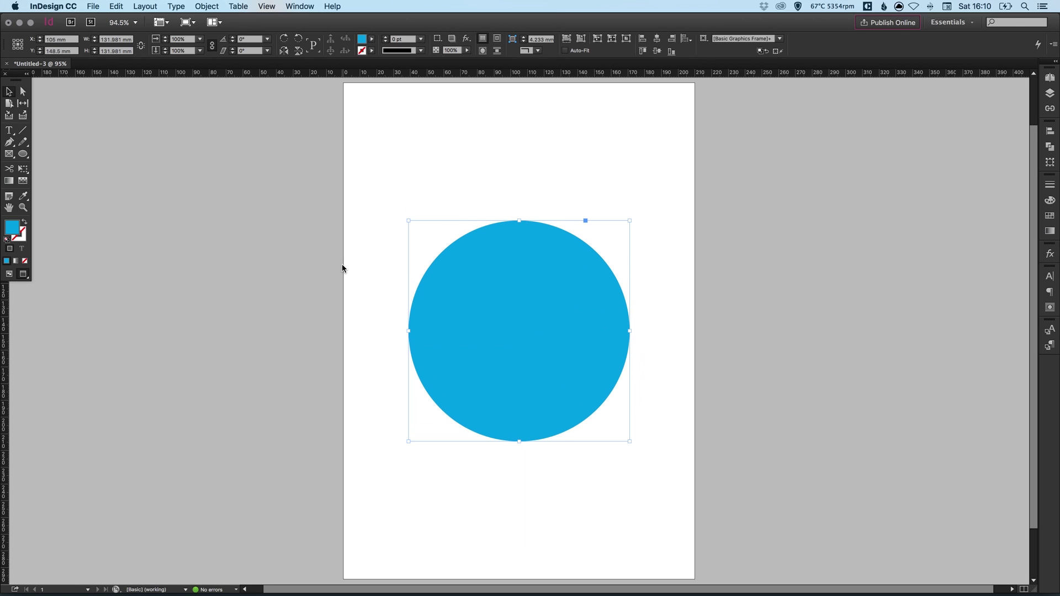
Open the Gradient panel, drag a trial diagonal gradient across the circle, then undo it.
left_click(9, 182)
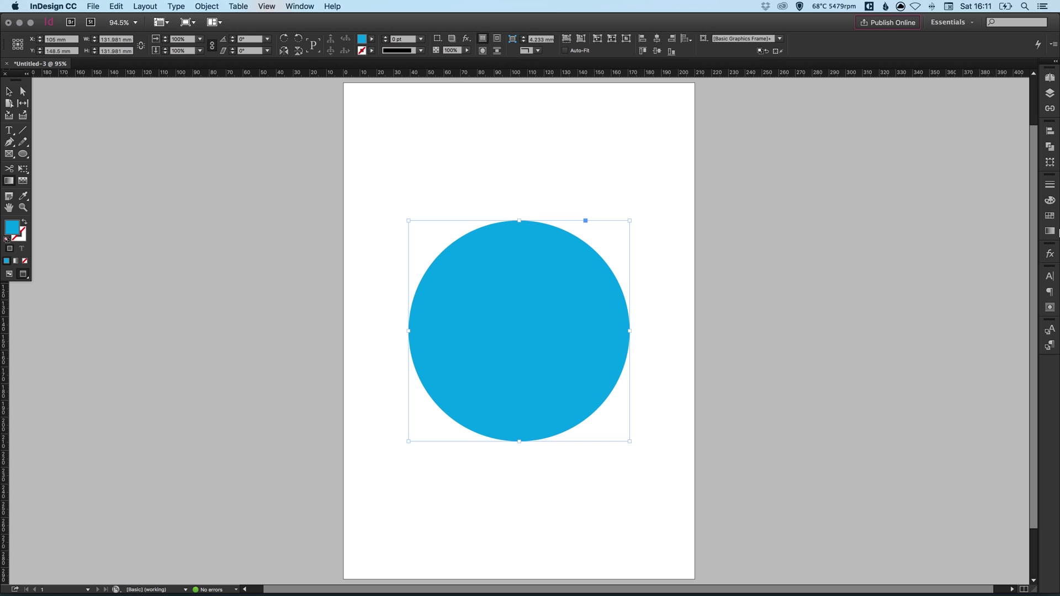
left_click(1049, 231)
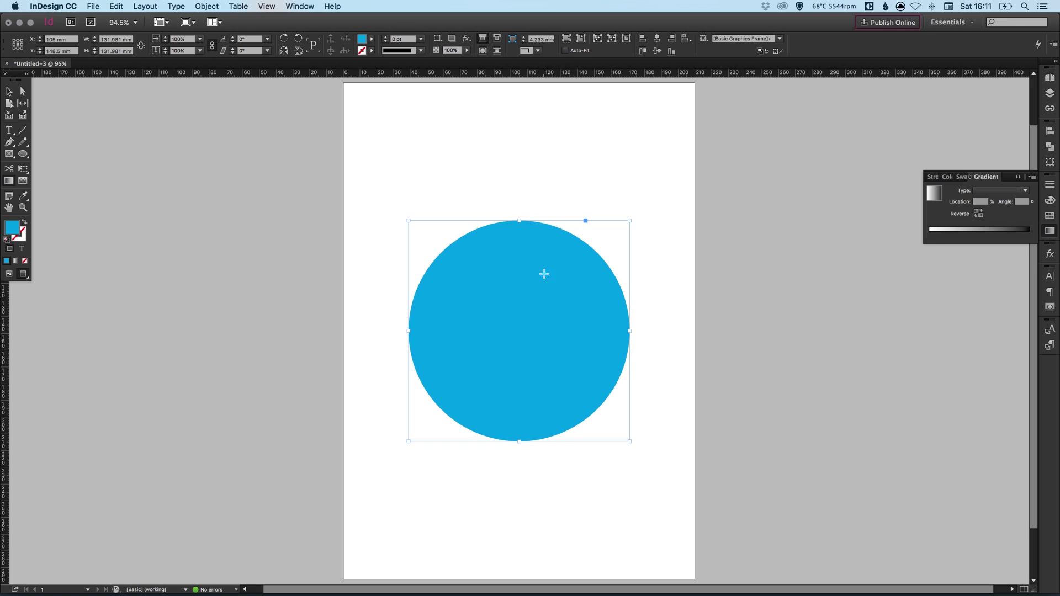
left_click(414, 225)
left_click_drag(414, 225, 423, 235)
left_click_drag(430, 239, 622, 437)
key("v")
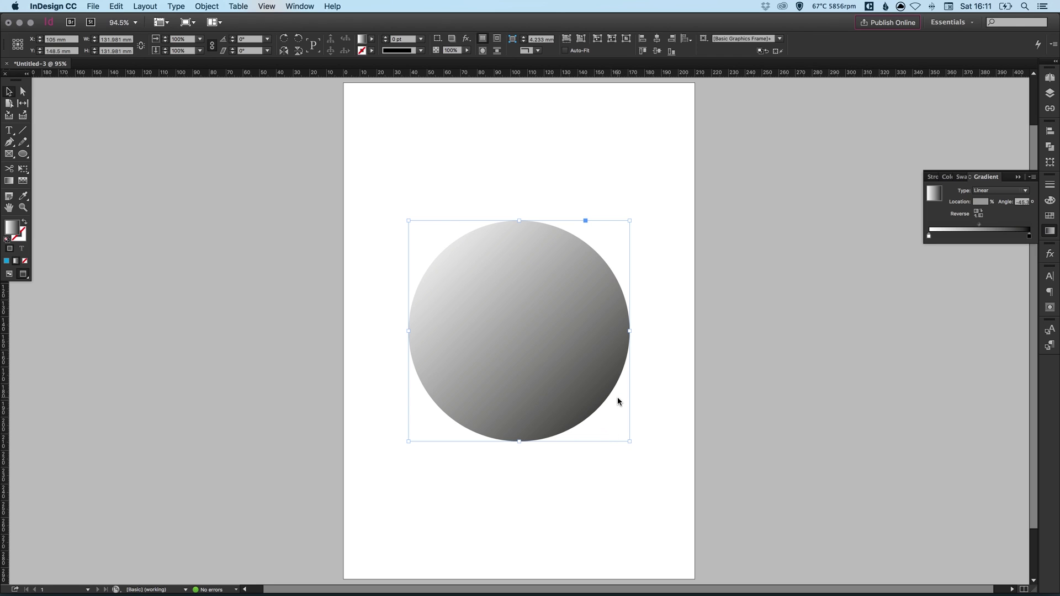
key("super+z")
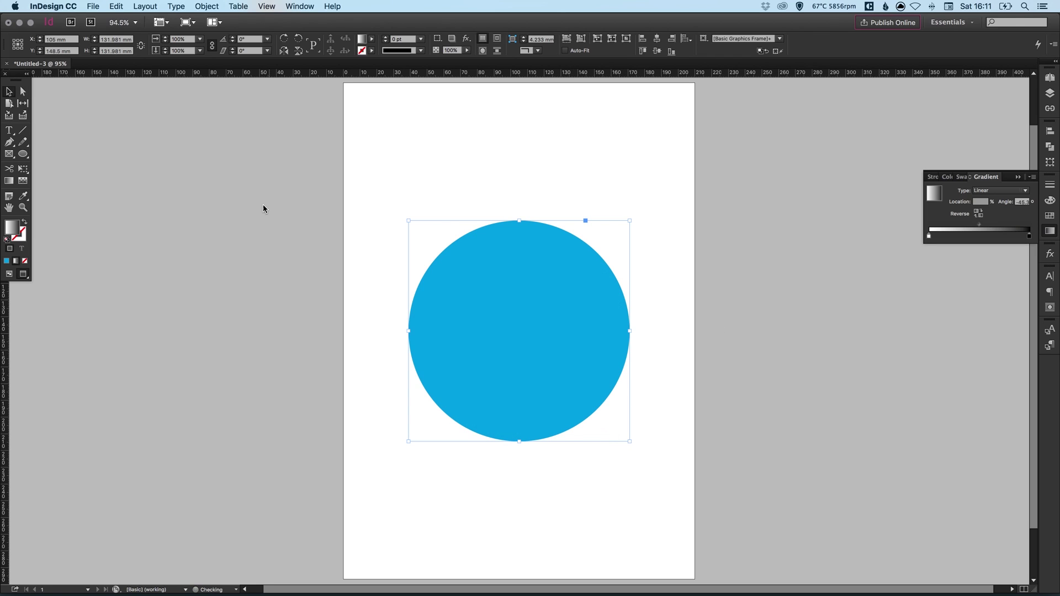
left_click(10, 181)
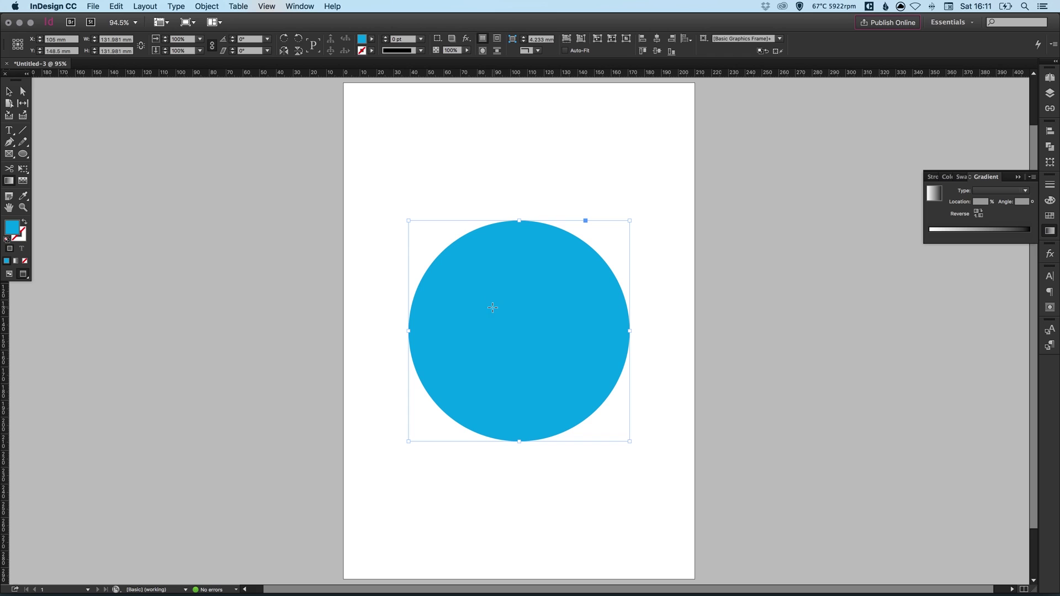
left_click_drag(488, 297, 553, 362)
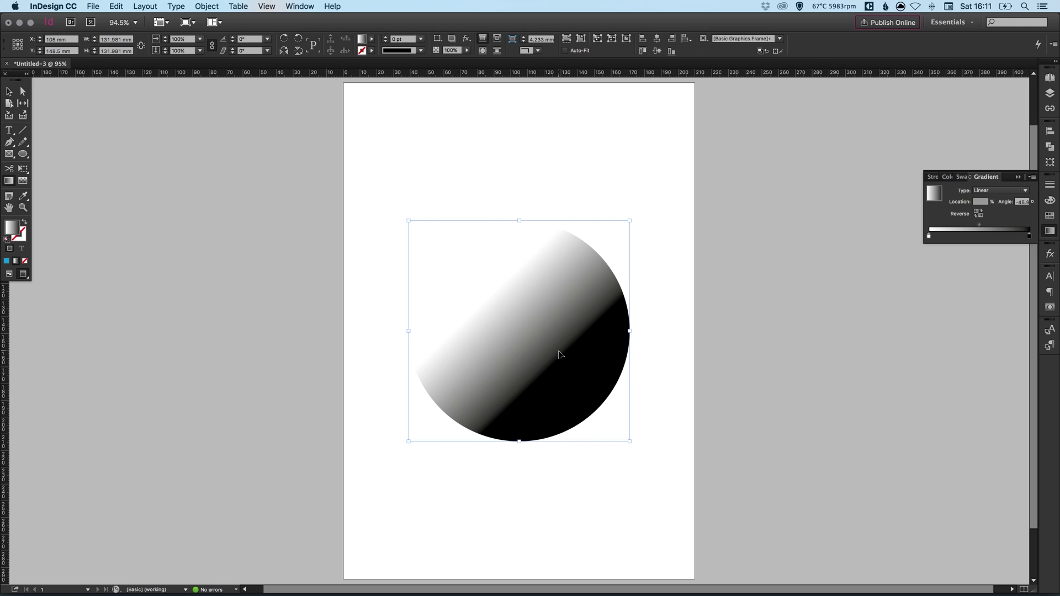
key("super+z")
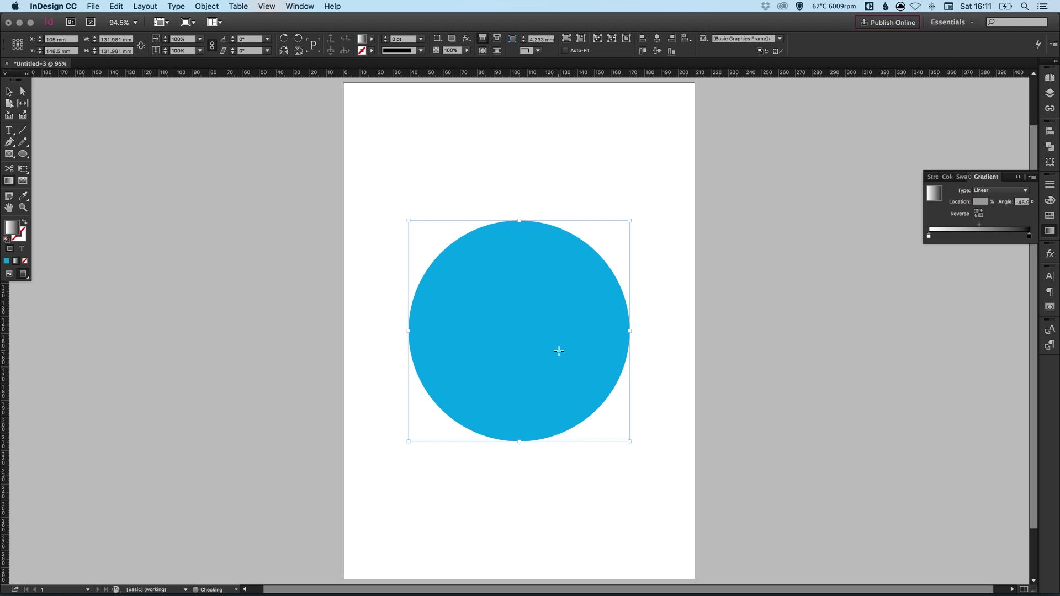
left_click_drag(344, 141, 739, 554)
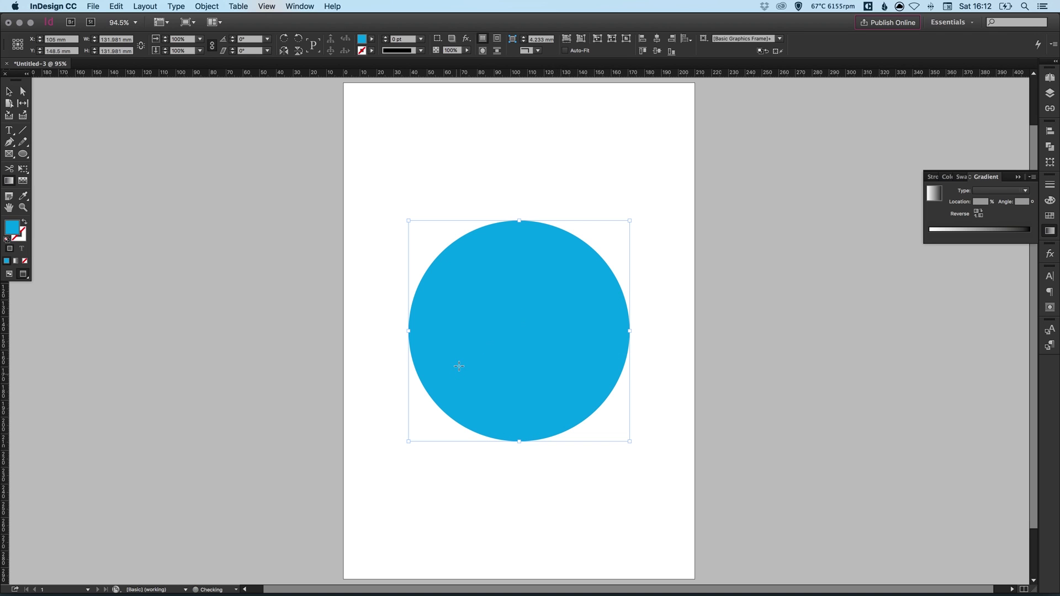
Try two diagonal gradient drags, undo both, then apply the default white-to-black linear gradient.
left_click_drag(365, 408, 678, 240)
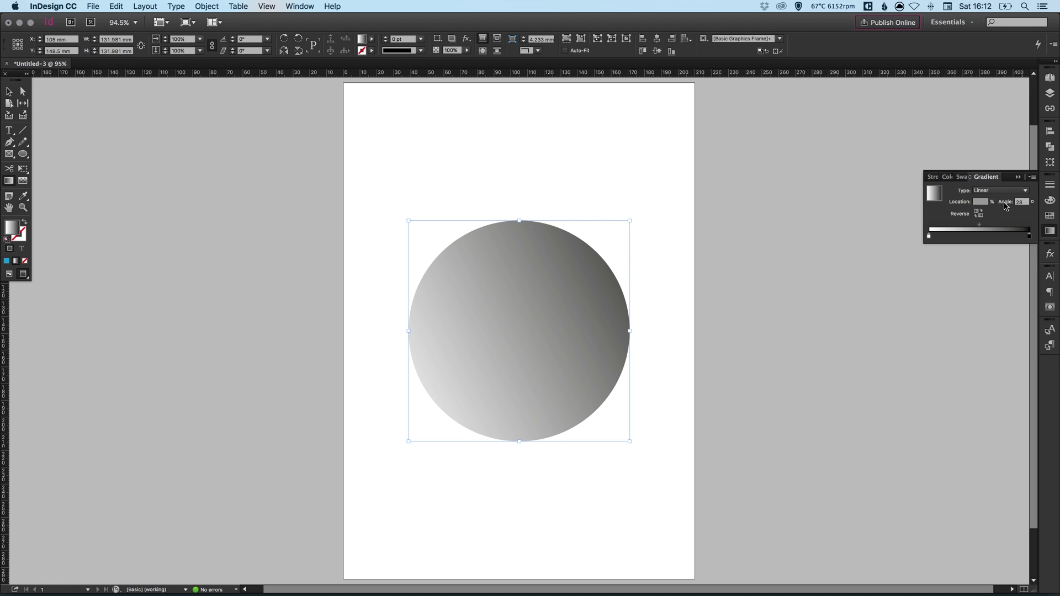
key("super+z")
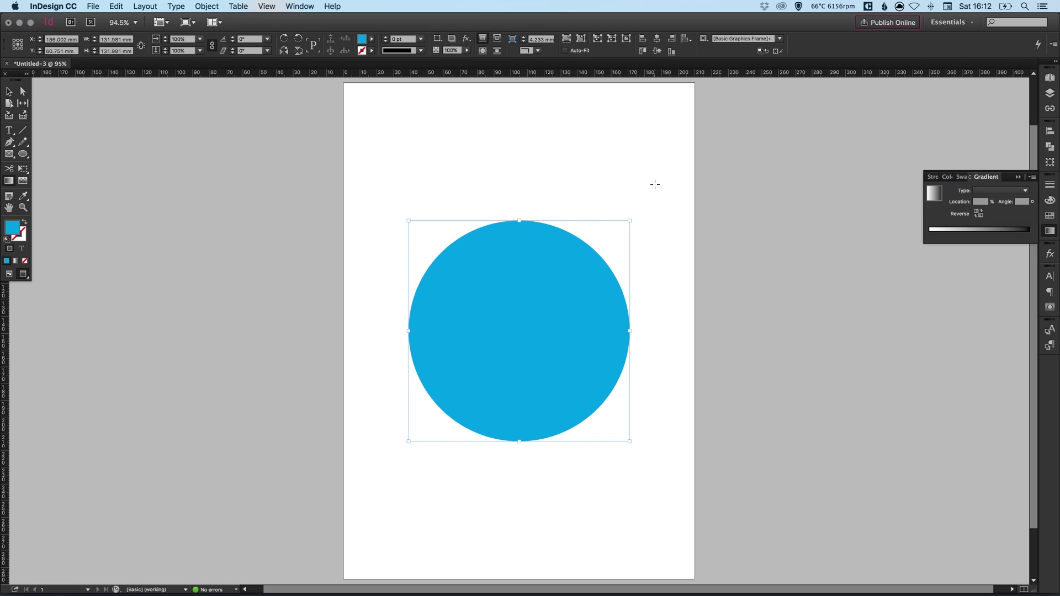
left_click_drag(654, 184, 371, 481)
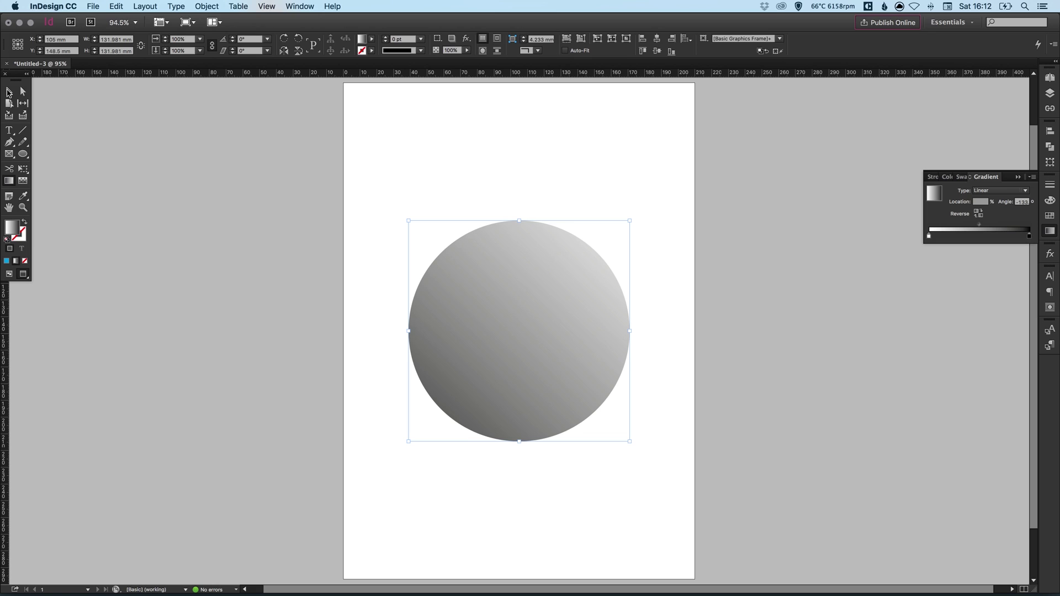
key("super+z")
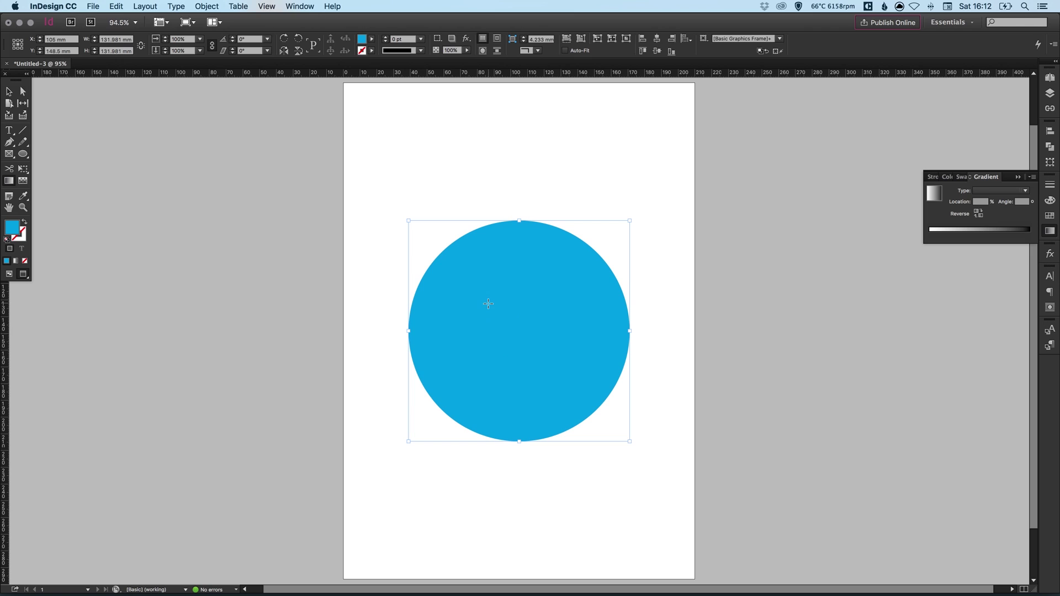
key("period")
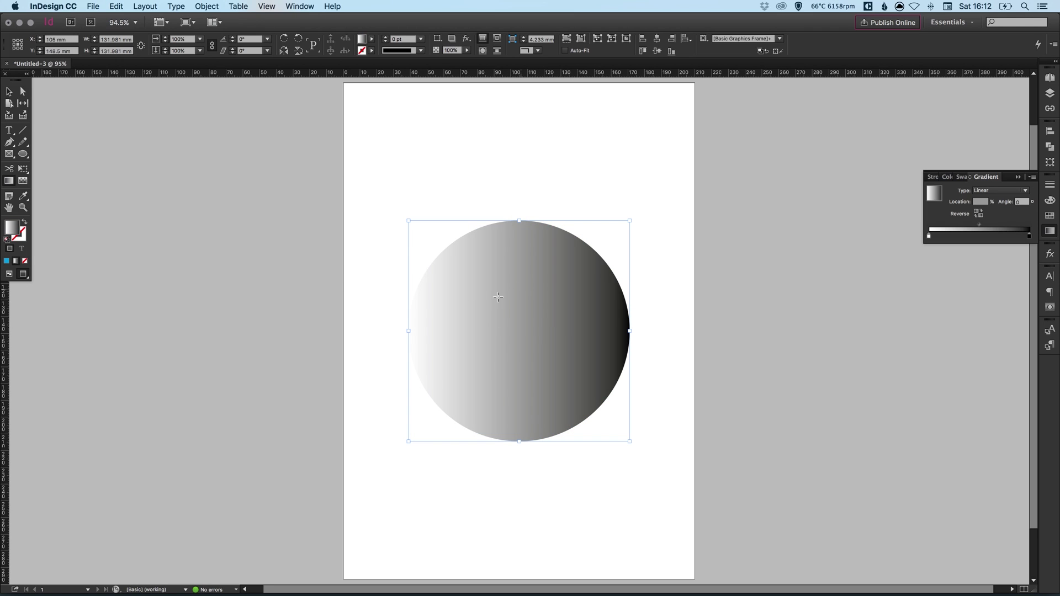
key("v")
Drop the cyan swatch on the gradient ramp's left stop so the fill runs cyan to black.
left_click(1049, 215)
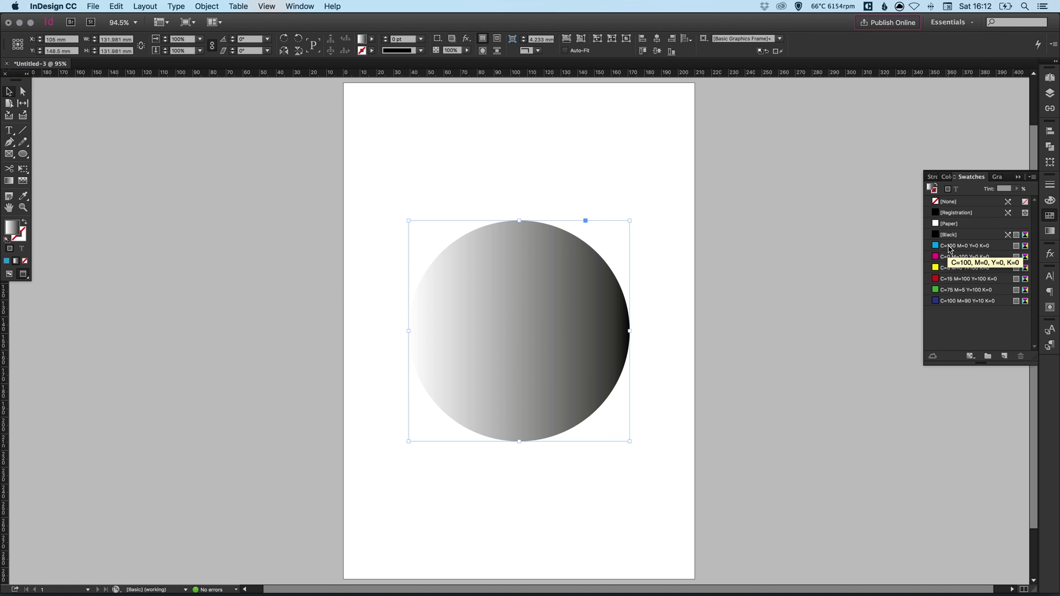
left_click_drag(948, 249, 1008, 246)
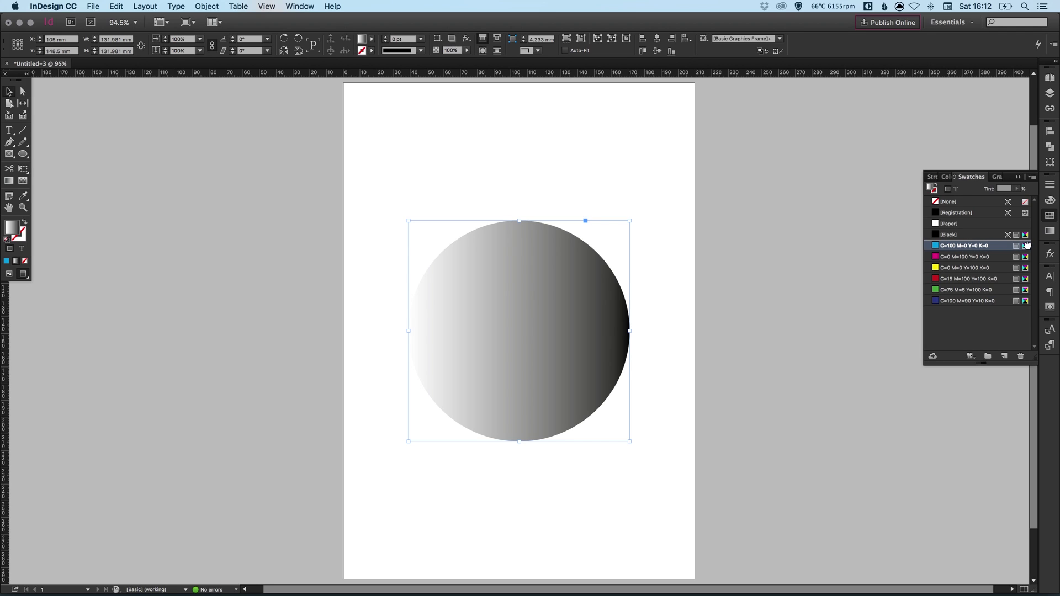
left_click(1049, 232)
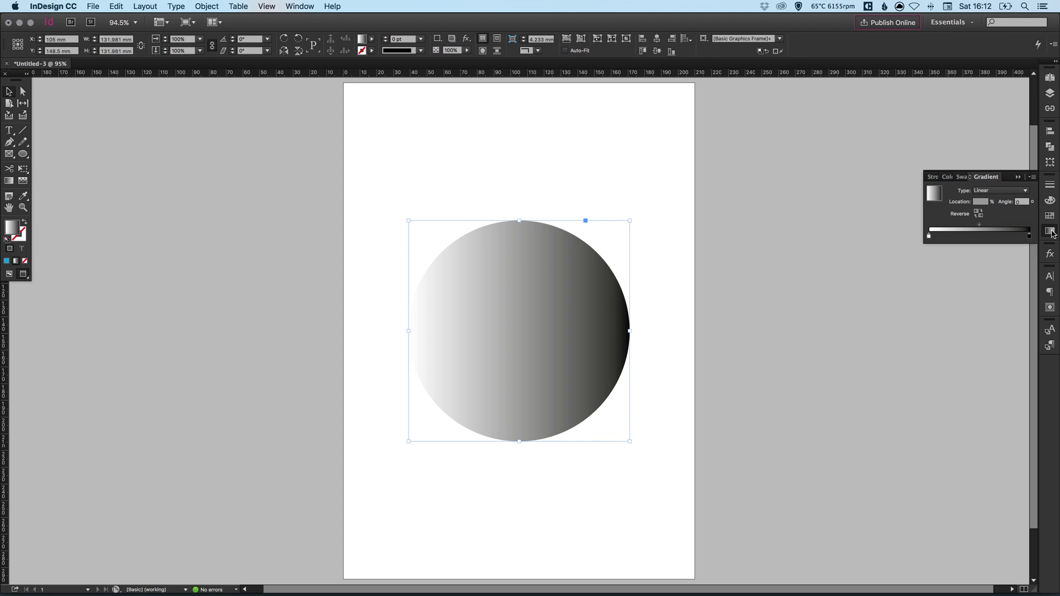
left_click_drag(1052, 234, 929, 236)
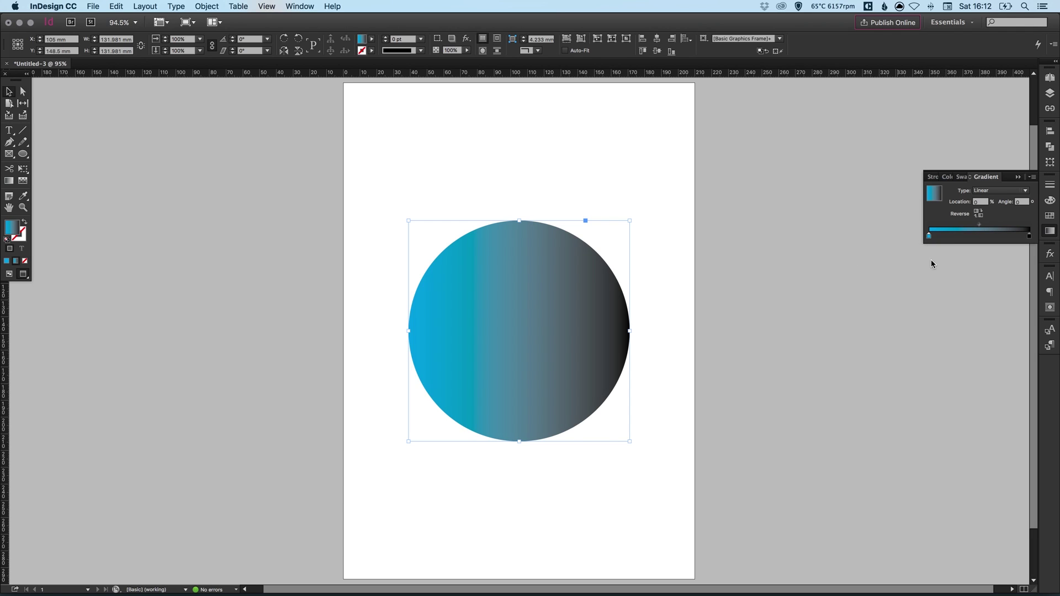
Make the gradient's end colour the dark blue C=100 M=90 Y=10 K=0 swatch.
left_click(1049, 215)
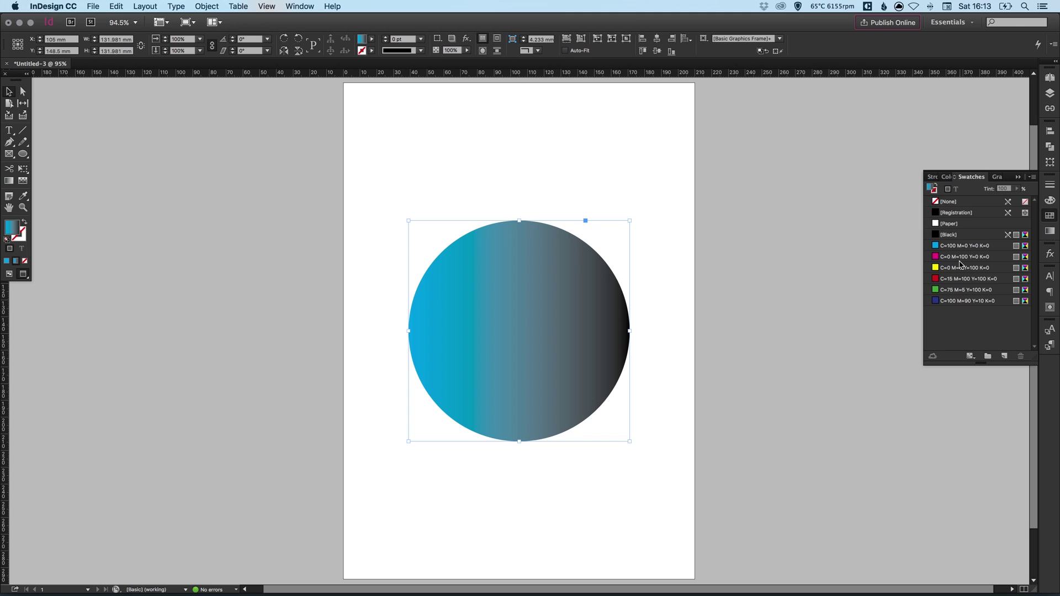
left_click(950, 303)
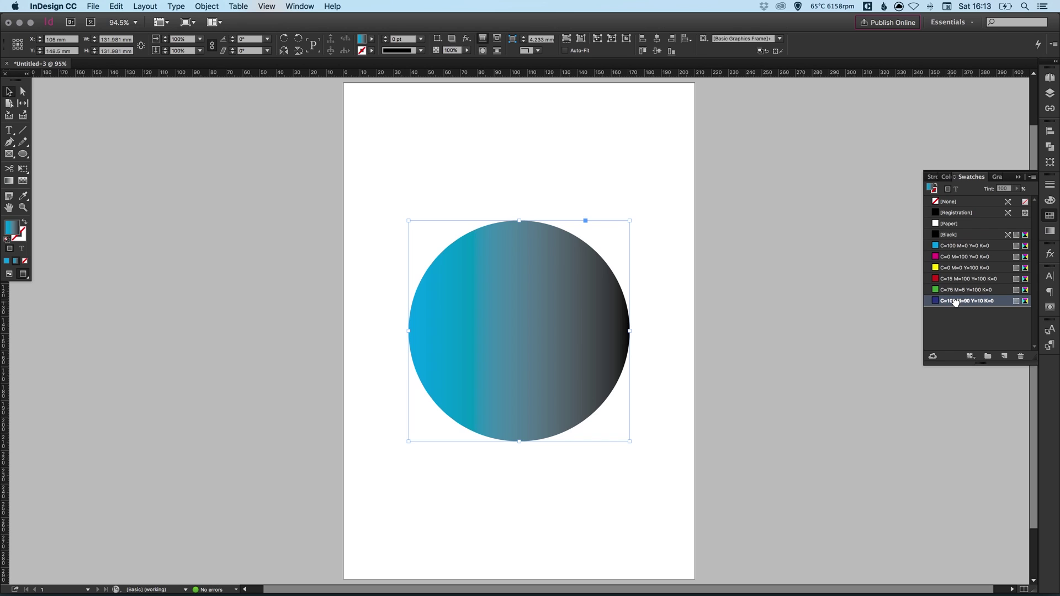
left_click(1049, 234)
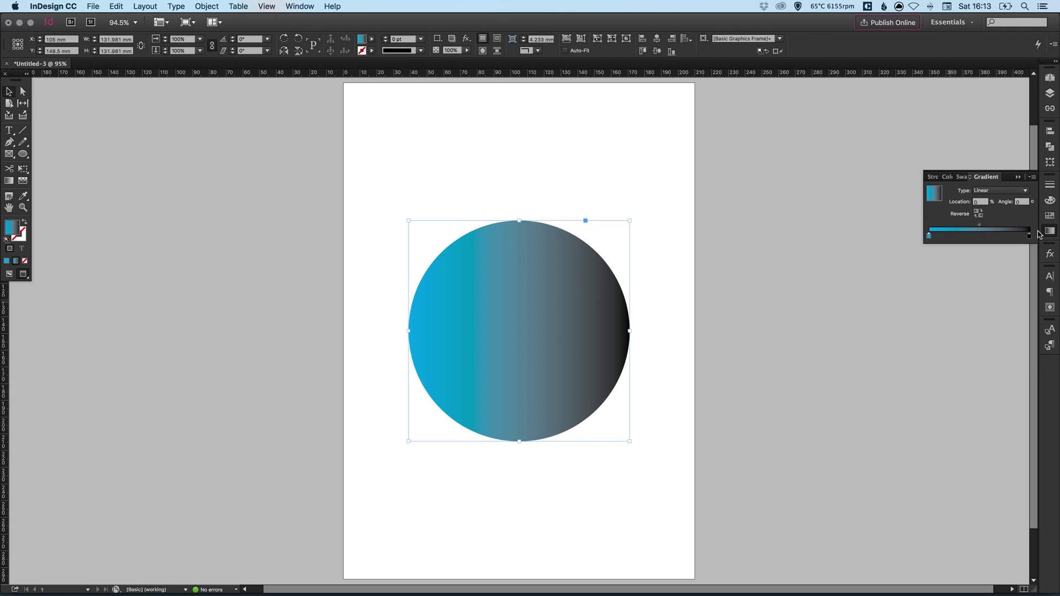
left_click(1029, 236)
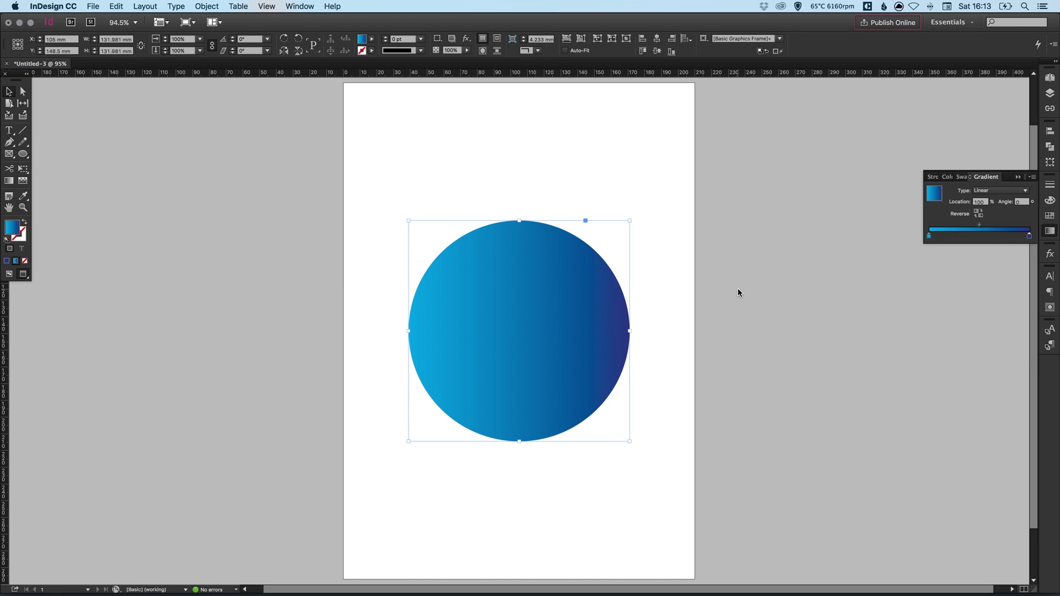
Keep the gradient cyan-to-dark-blue, angle it at 45°, and show the gradient Type options.
left_click(978, 214)
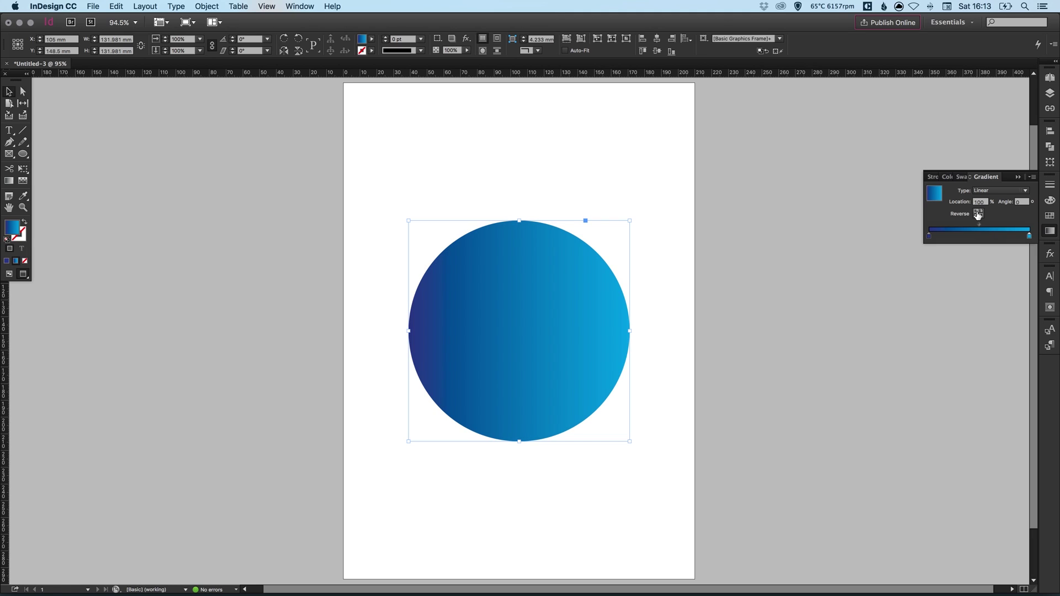
left_click(978, 213)
left_click(977, 214)
left_click(978, 214)
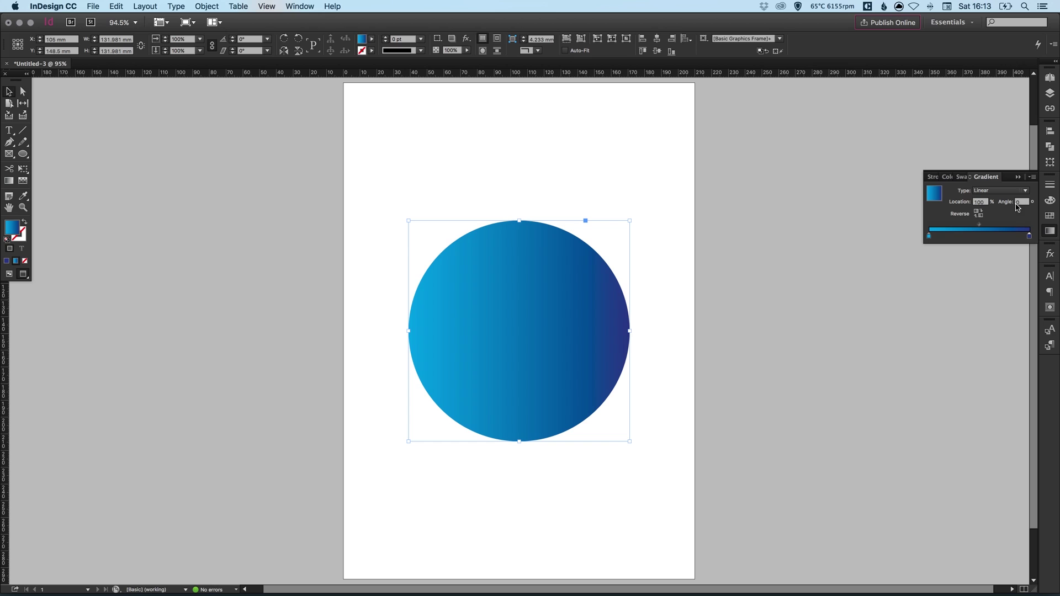
left_click(1021, 202)
type("45")
key("Return")
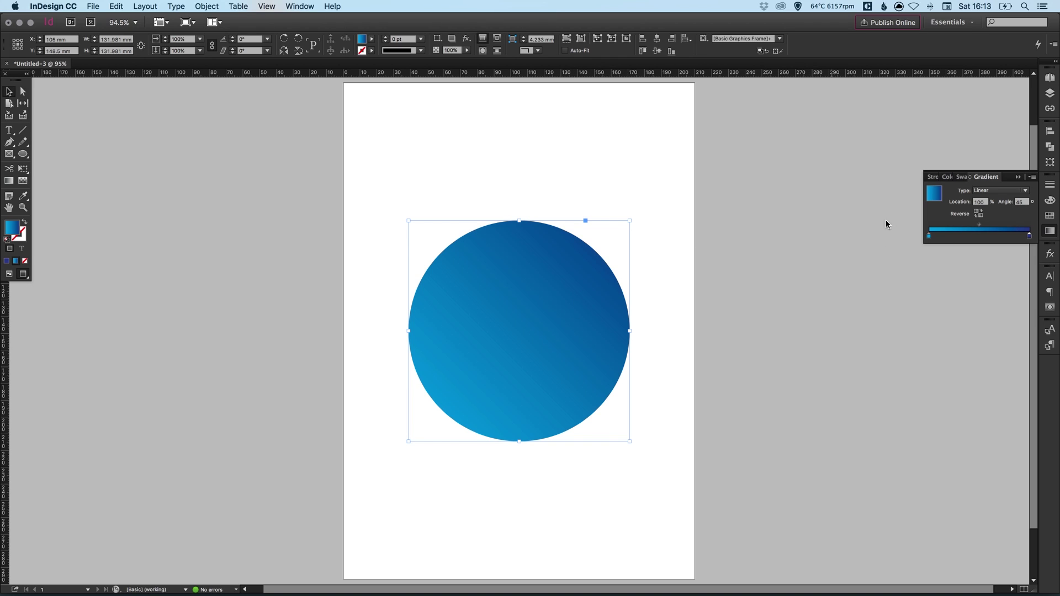
left_click(977, 192)
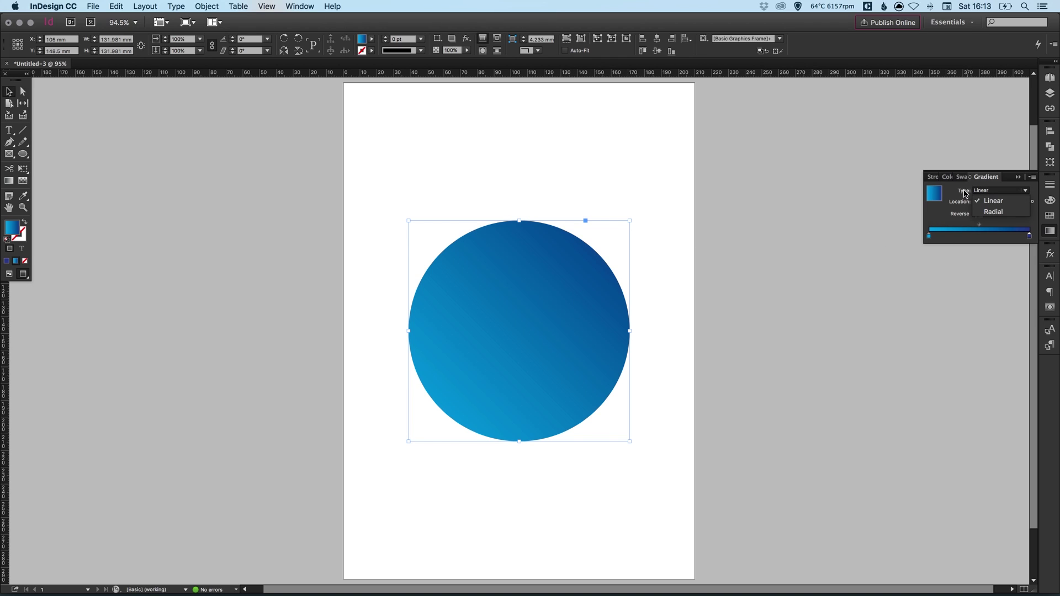
Preview a radial fill, reversing it twice, then switch the gradient back to Linear.
left_click(993, 213)
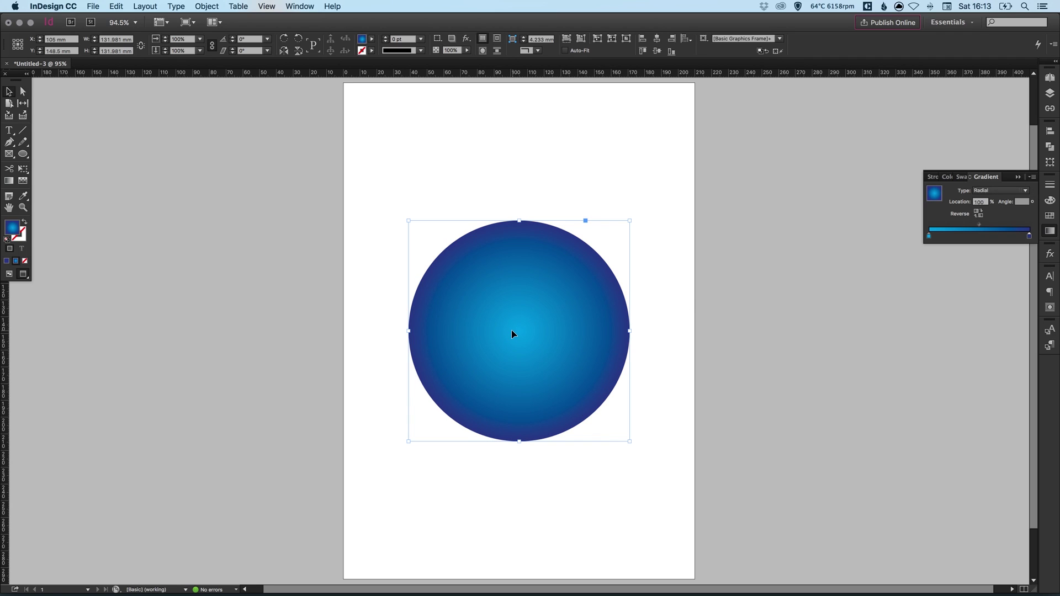
left_click(978, 214)
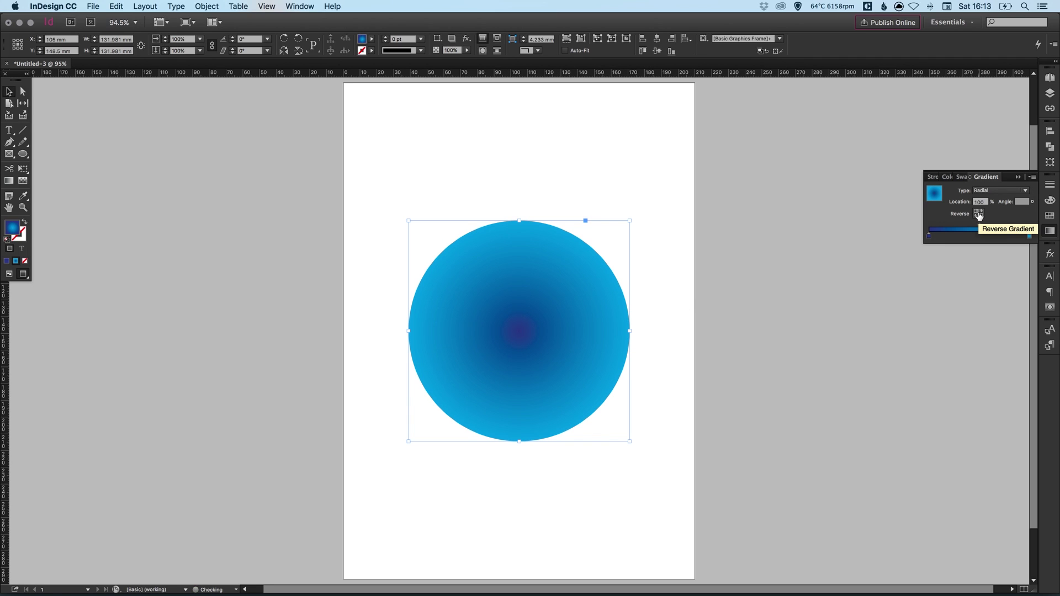
left_click(978, 214)
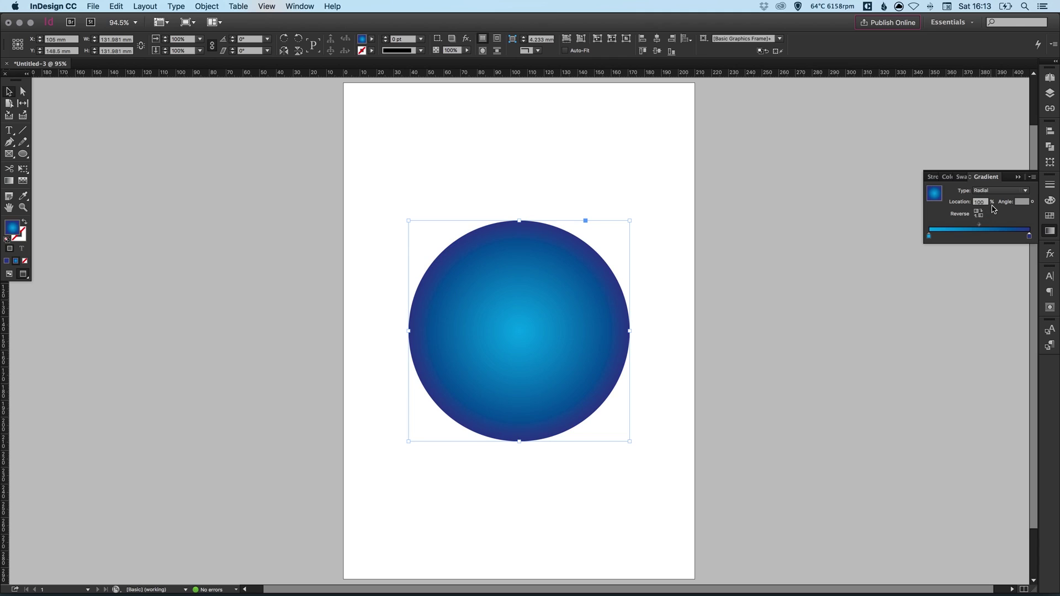
left_click(993, 191)
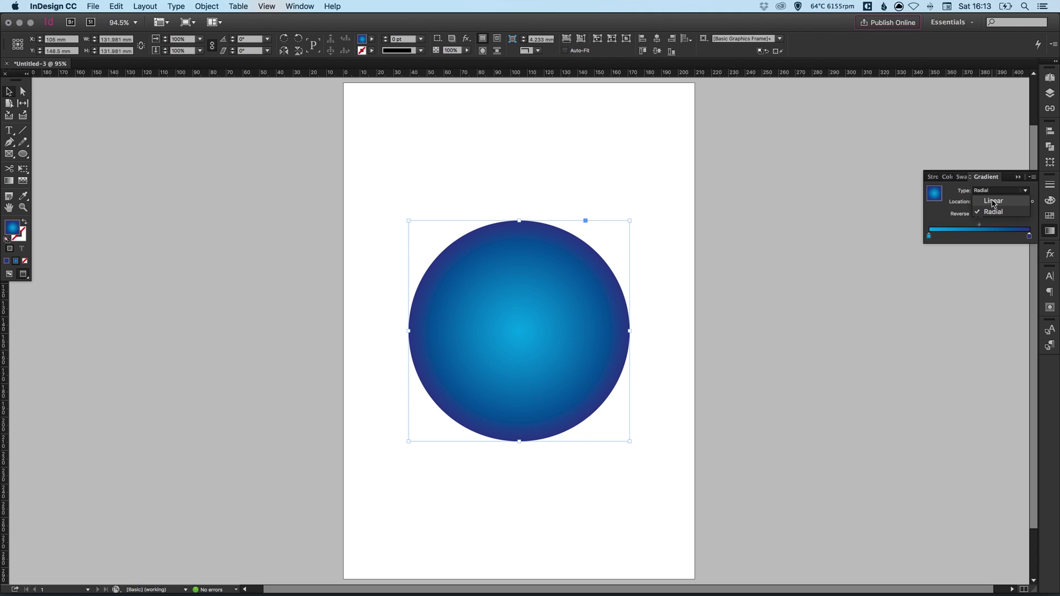
left_click(993, 201)
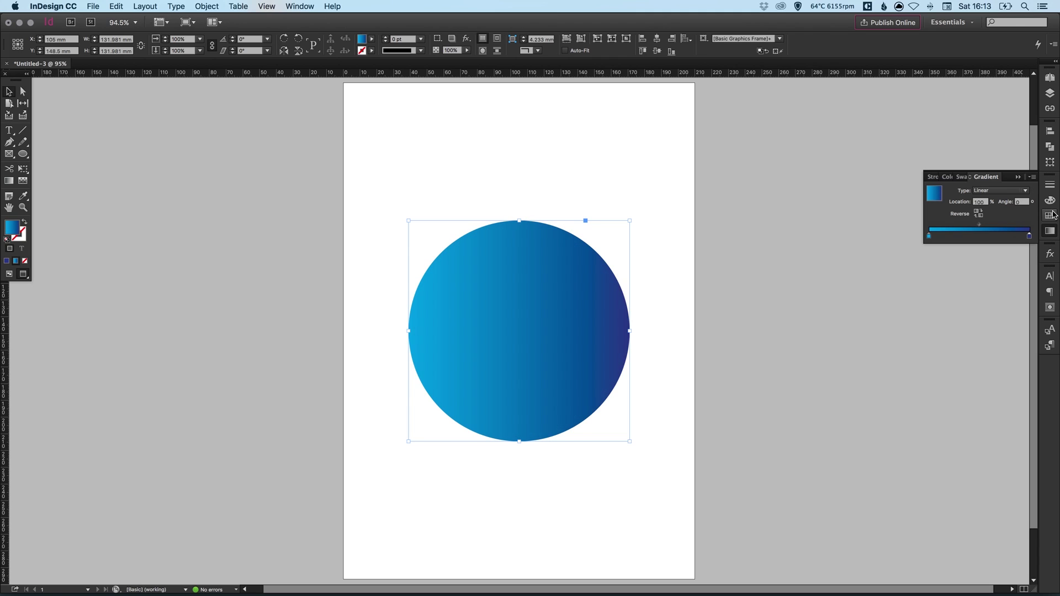
left_click(1049, 216)
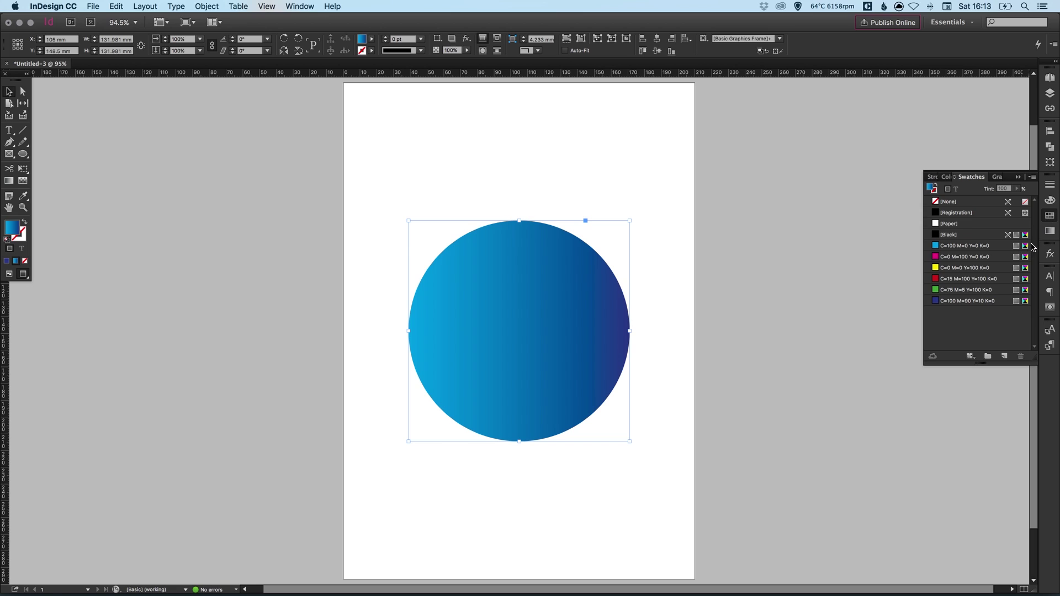
Drop the magenta C=0 M=100 Y=0 K=0 swatch onto the right end of the gradient ramp.
left_click(947, 258)
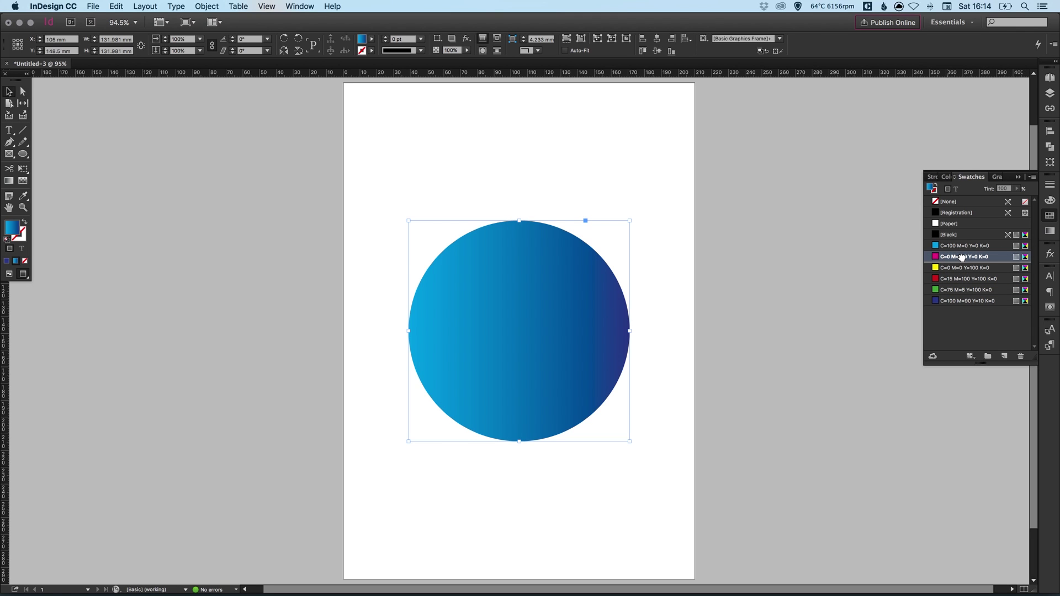
left_click_drag(962, 257, 984, 239)
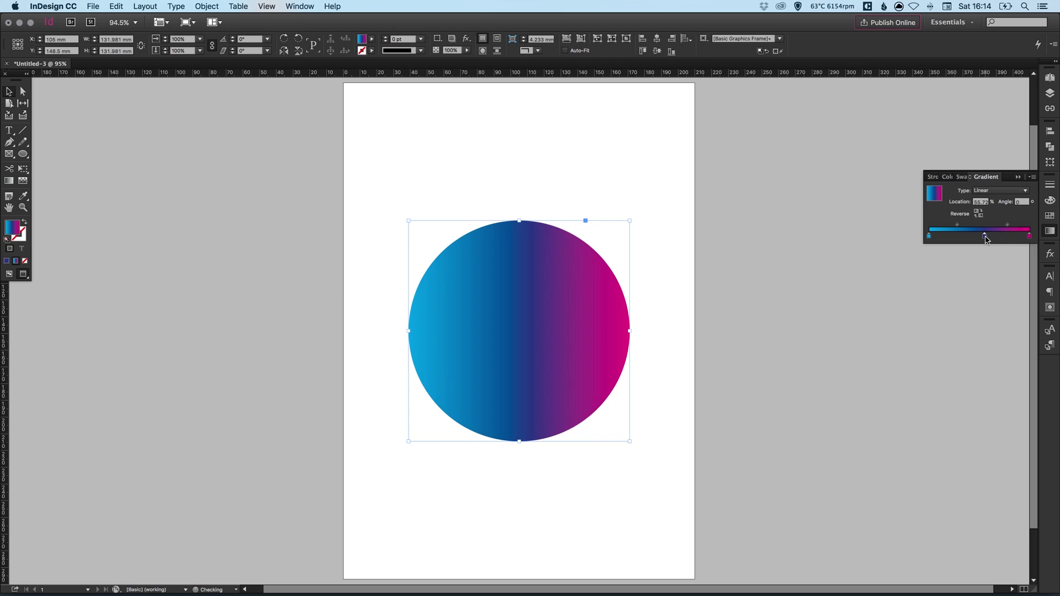
Reposition the selected stop and drag the cyan stop off the gradient ramp.
left_click(980, 202)
type("6")
key("Return")
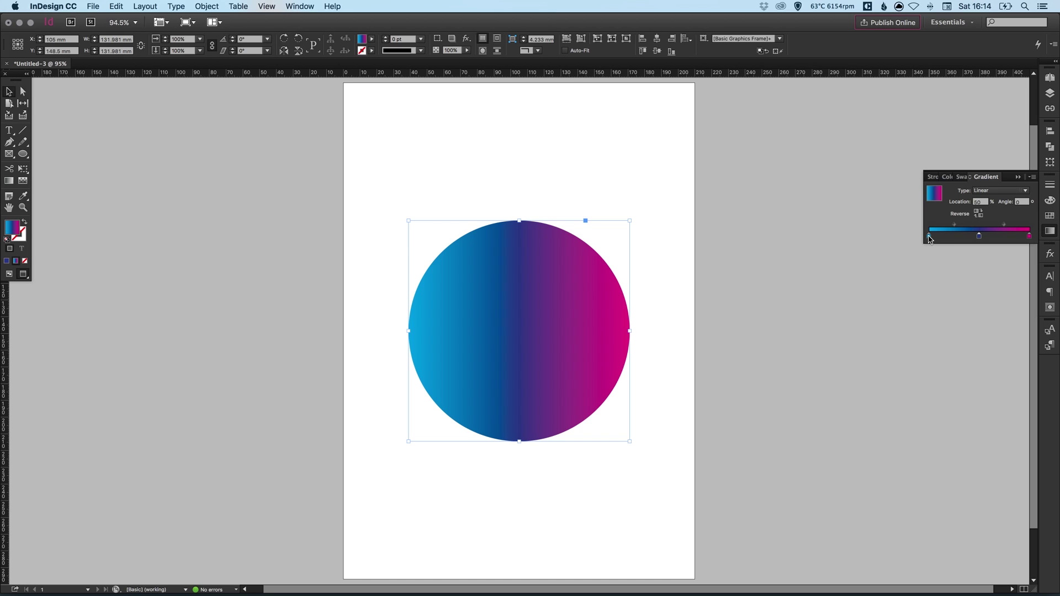
left_click_drag(927, 235, 929, 240)
Move the dark blue stop left, push magenta to the end, and set the midpoint to 50.
left_click(978, 236)
left_click_drag(978, 239, 917, 237)
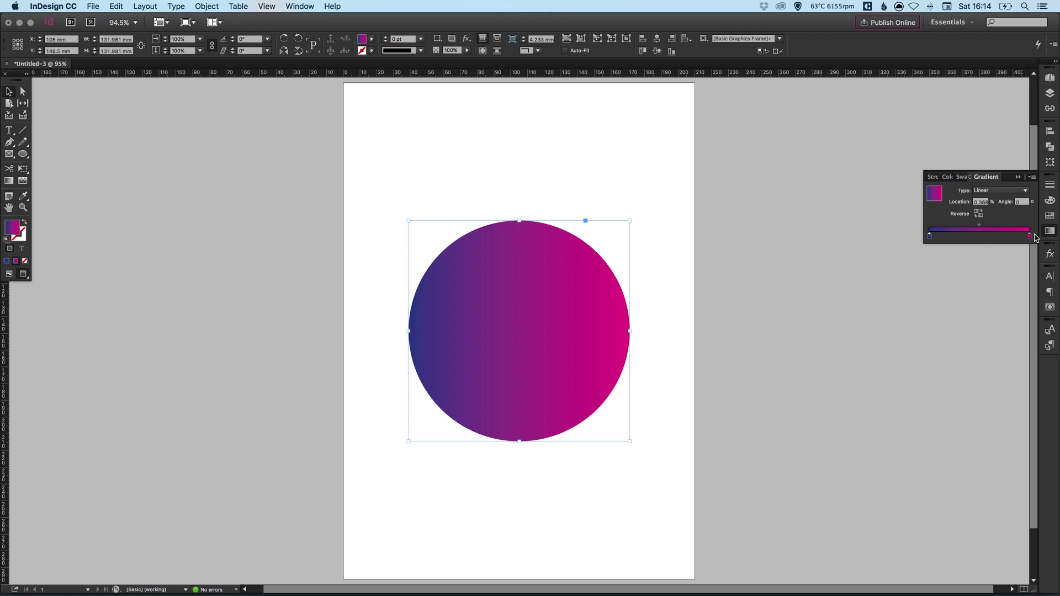
left_click_drag(1029, 239, 1031, 239)
mouse_move(979, 225)
left_mouse_down()
mouse_move(944, 227)
mouse_move(1011, 226)
mouse_move(937, 224)
mouse_move(998, 224)
mouse_move(980, 225)
left_mouse_up()
left_click_drag(980, 225, 1016, 224)
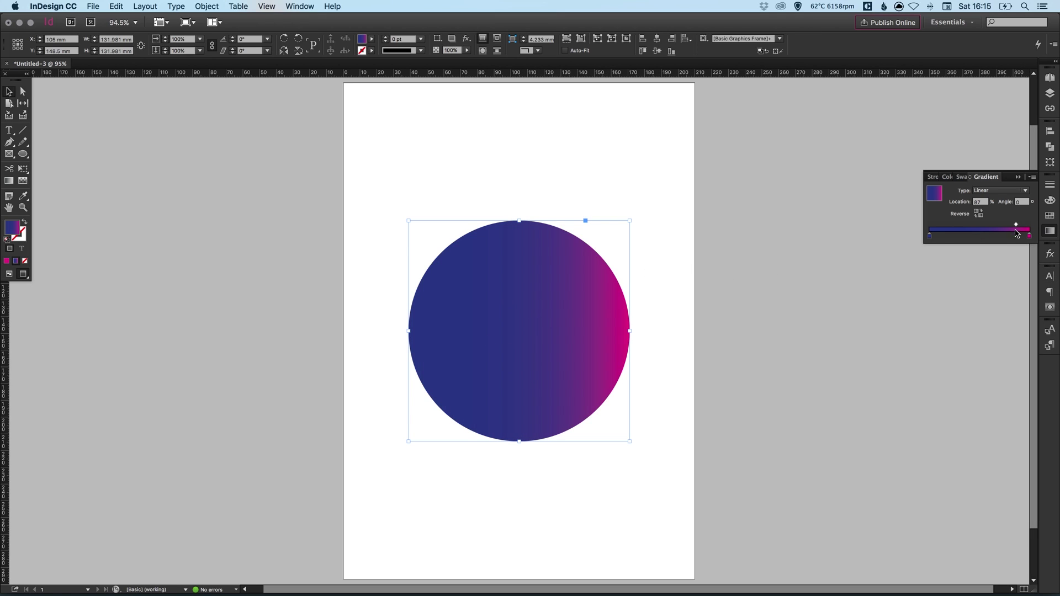
left_click_drag(1017, 226, 979, 227)
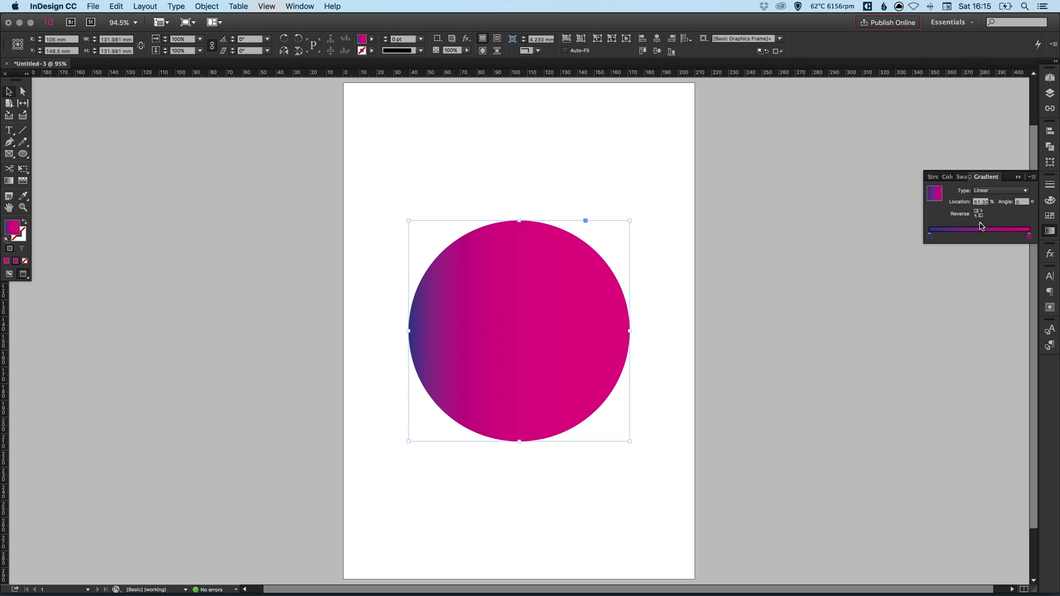
type("5")
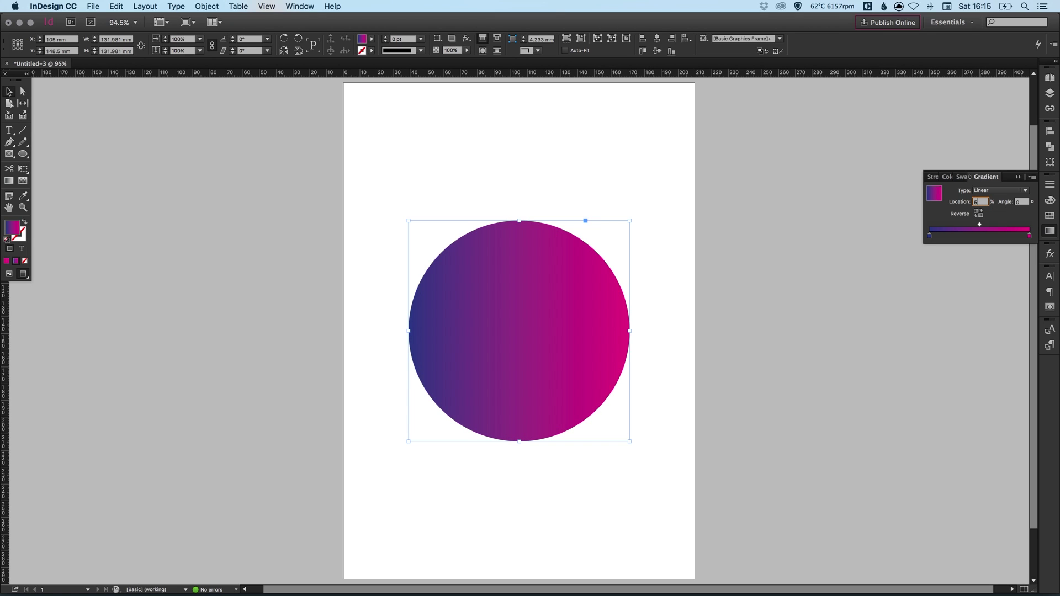
type("0")
key("Return")
Move the magenta stop inward to a location of 50%.
left_click_drag(1030, 239, 981, 239)
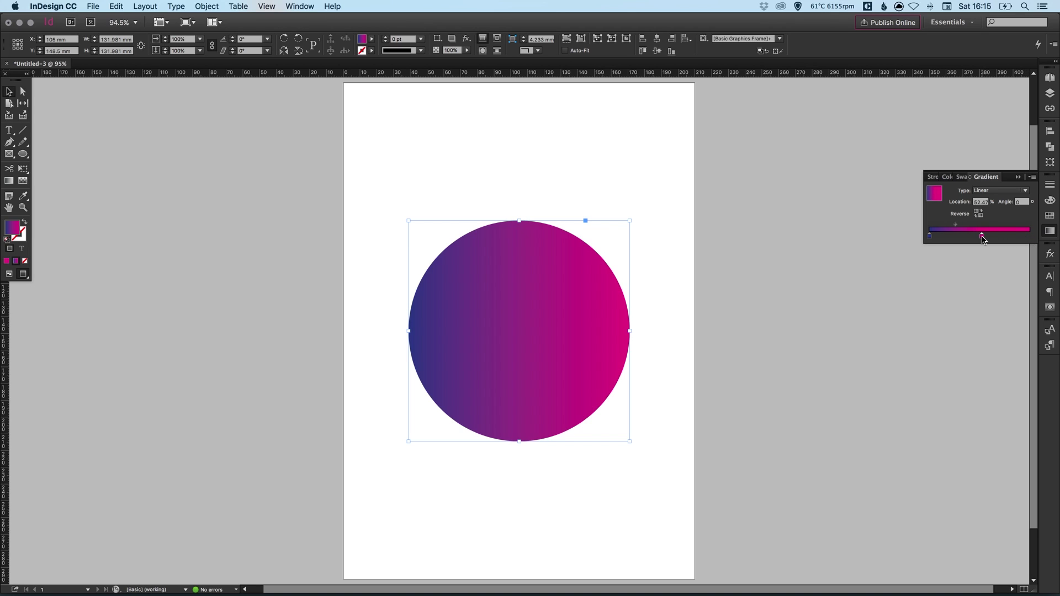
double_click(980, 202)
type("50")
key("Return")
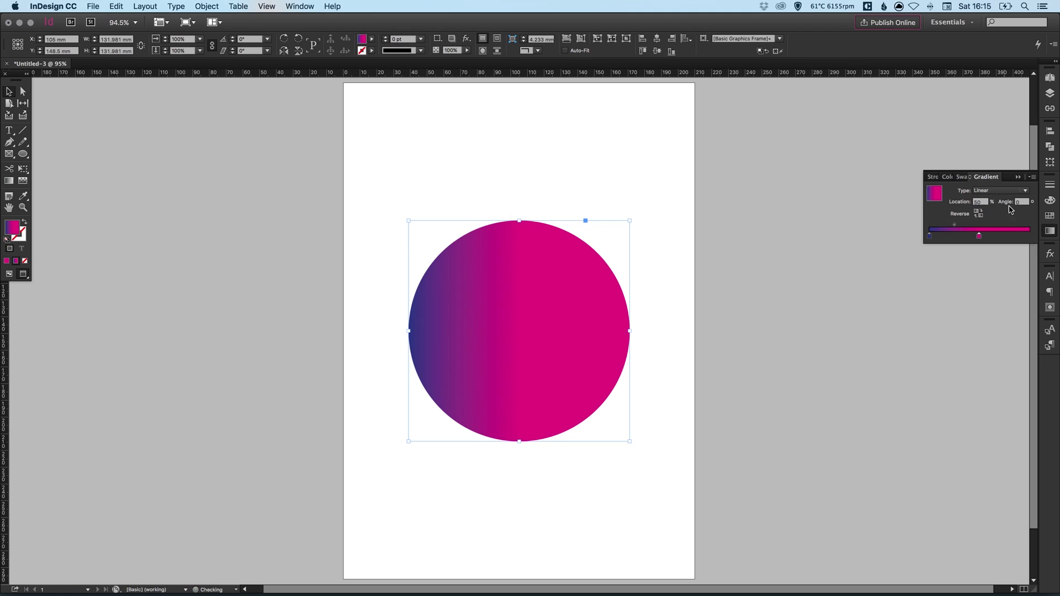
Add the red C=15 M=100 Y=100 K=0 swatch as a stop at the ramp's right end.
left_click(1049, 215)
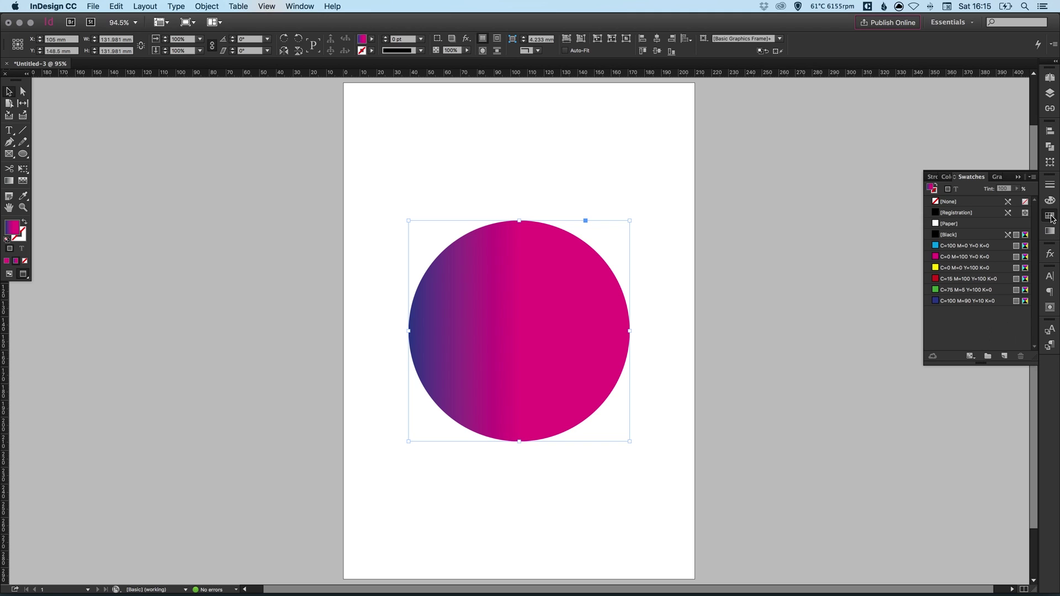
left_click(952, 279)
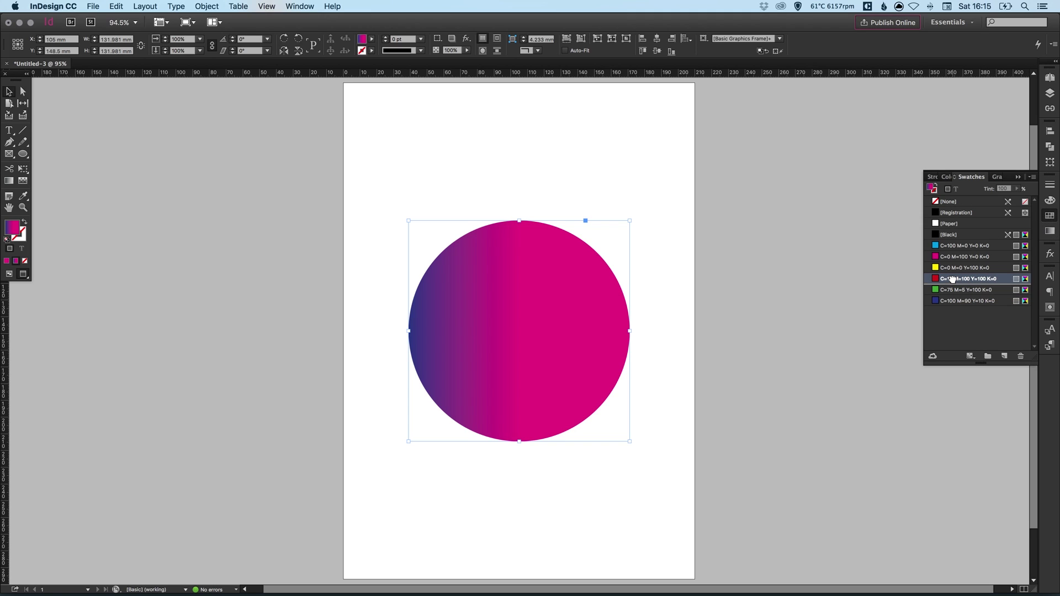
left_click(1049, 231)
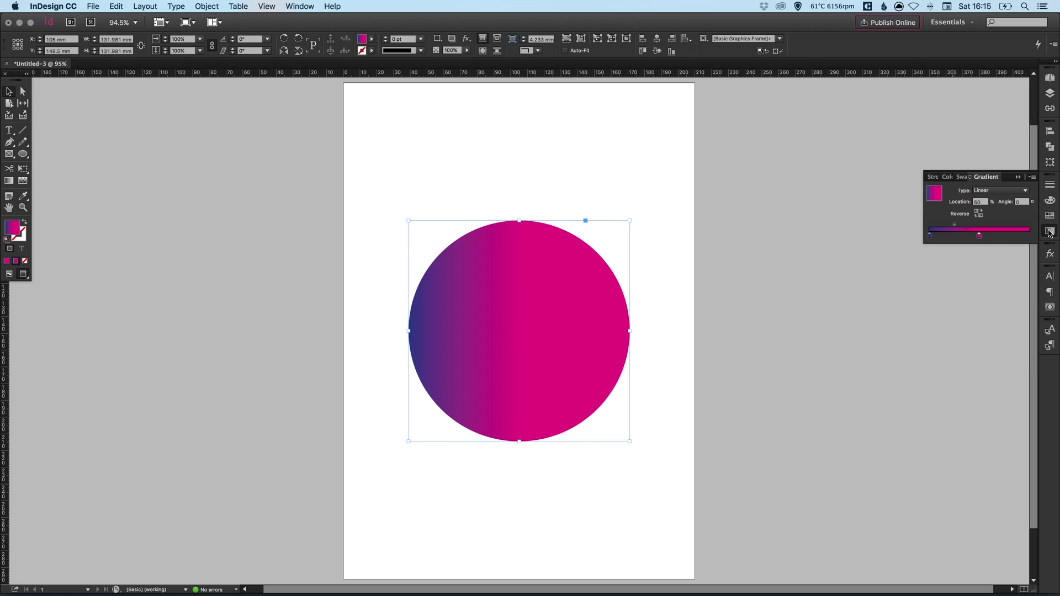
left_click(1030, 235)
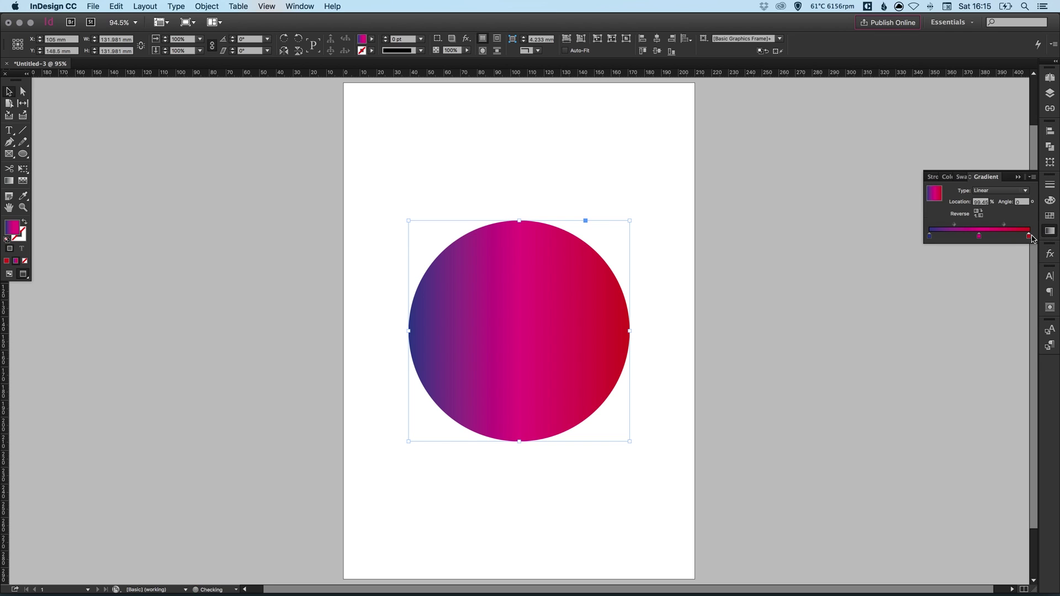
Set the gradient angle to 45° and deselect the circle to view the result.
left_click(1022, 202)
type("45")
key("Return")
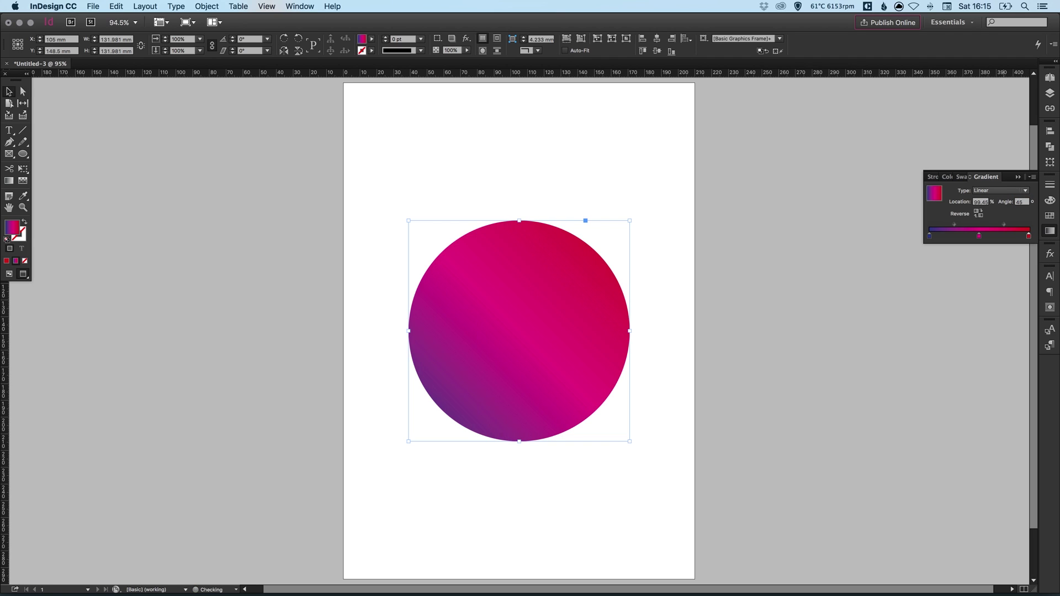
left_click(1050, 230)
left_click(643, 346)
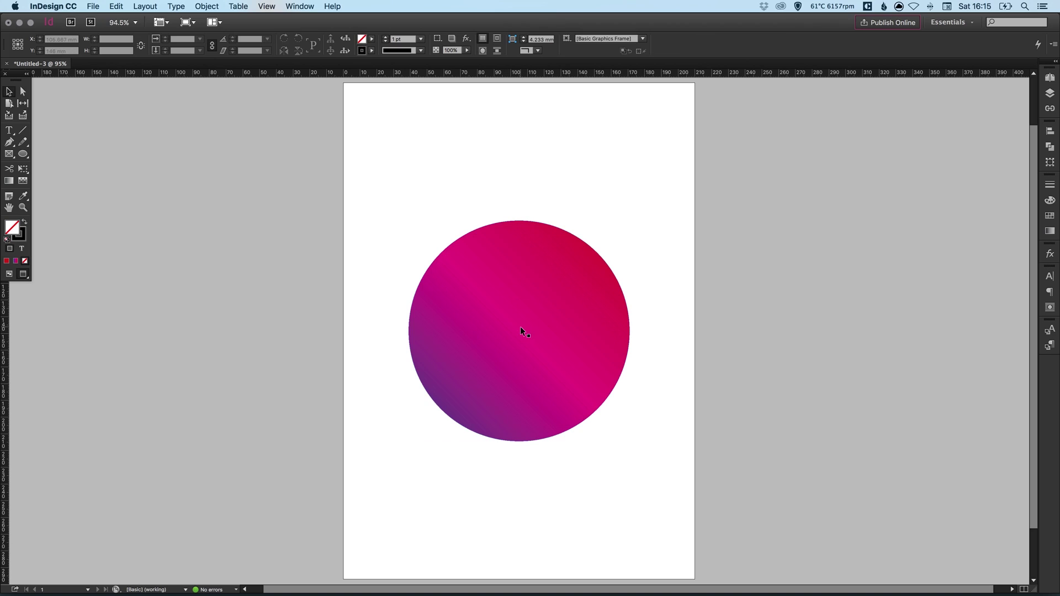
Save the circle's gradient as a new swatch and rename it 'Awesome Gradient'.
left_click(1051, 216)
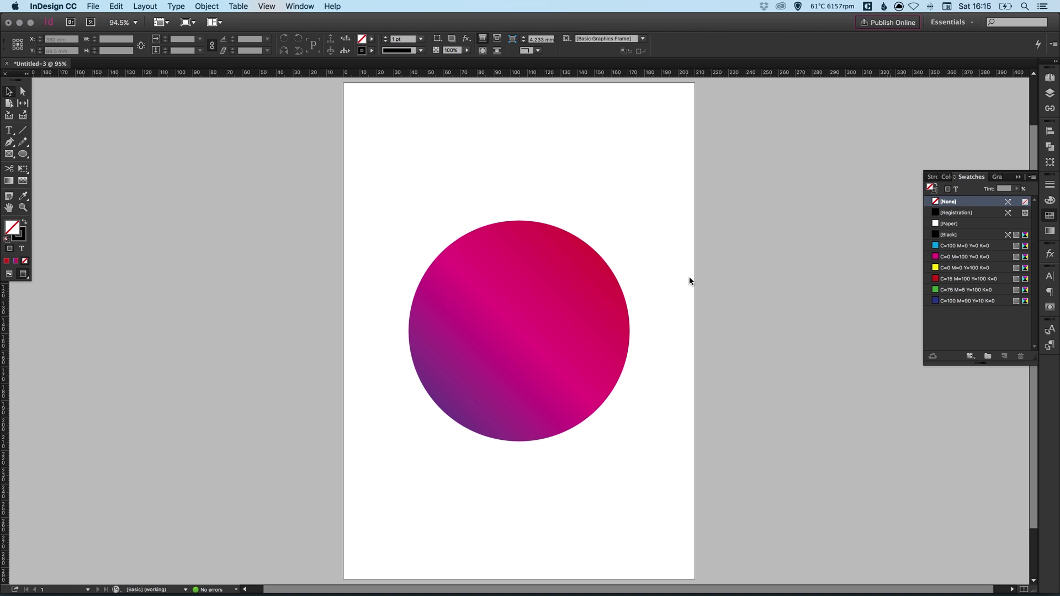
left_click(505, 305)
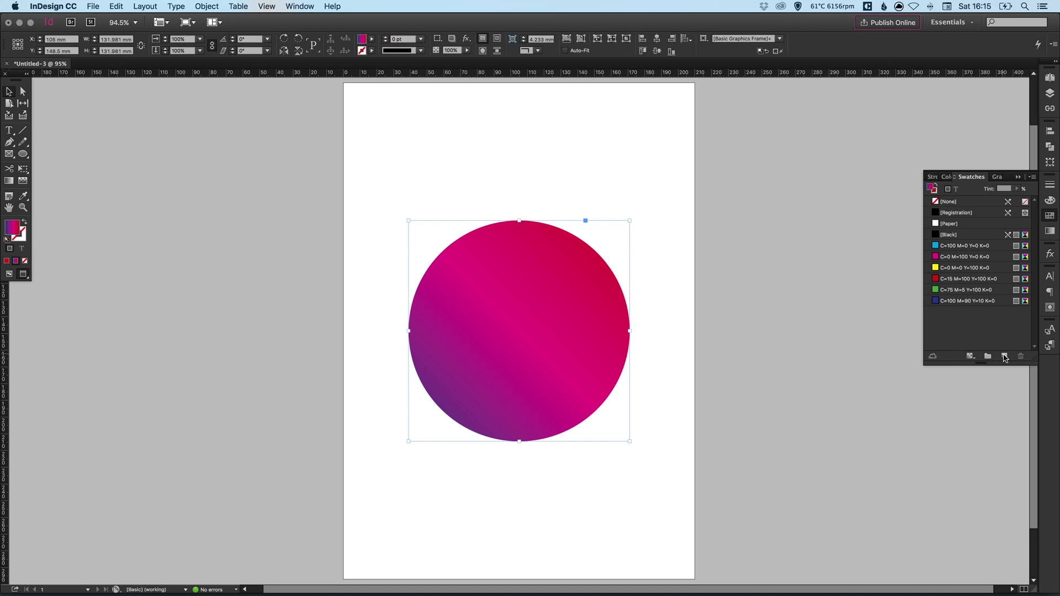
left_click(1004, 357)
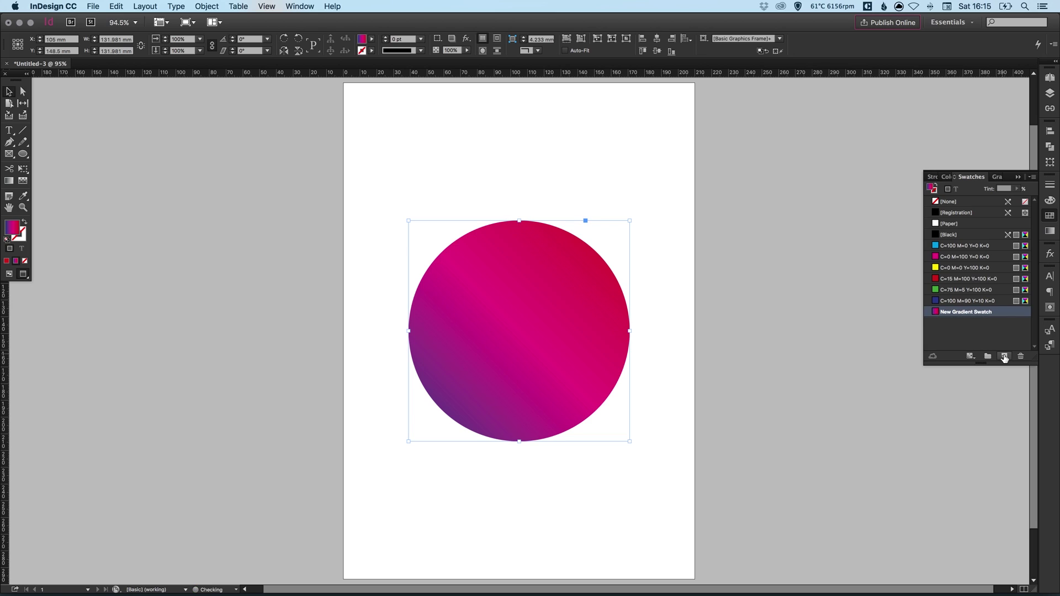
double_click(967, 315)
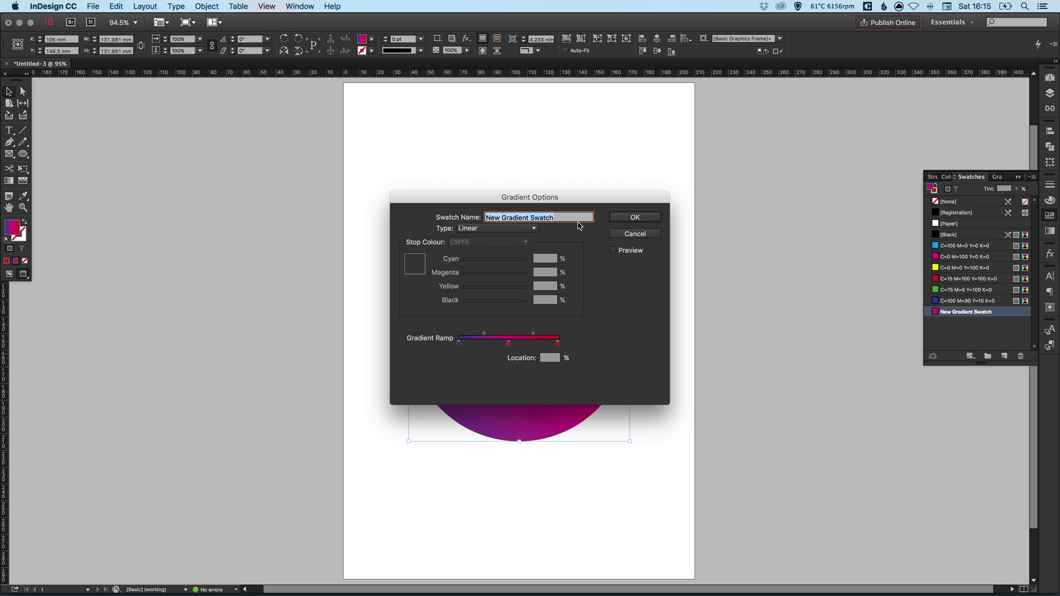
type("Aweso")
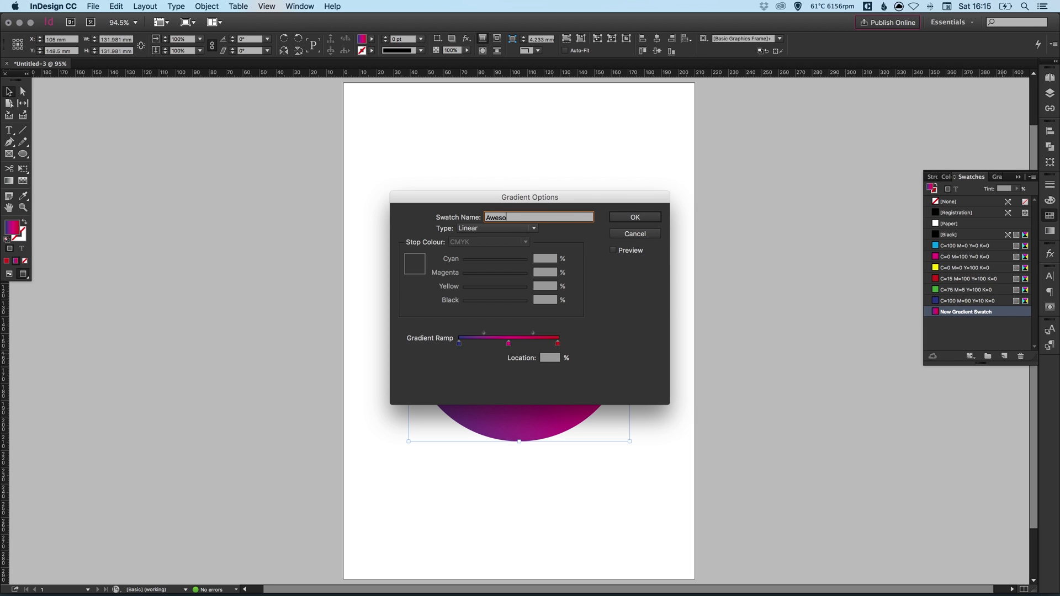
type("me Gradient")
left_click(509, 344)
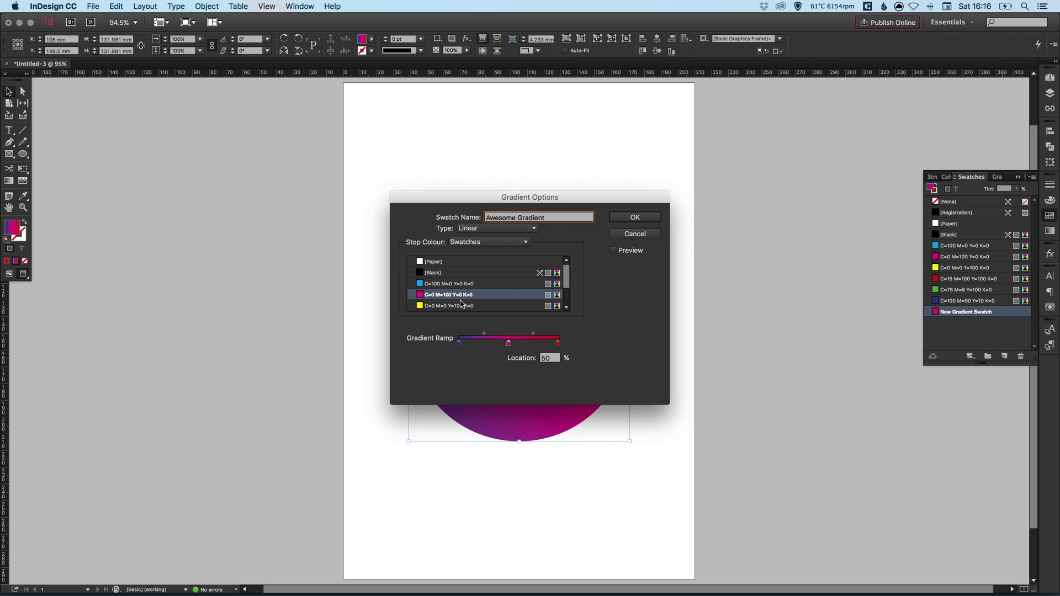
Confirm the Awesome Gradient swatch, then set the circle's gradient angle back to 45°.
left_click(619, 216)
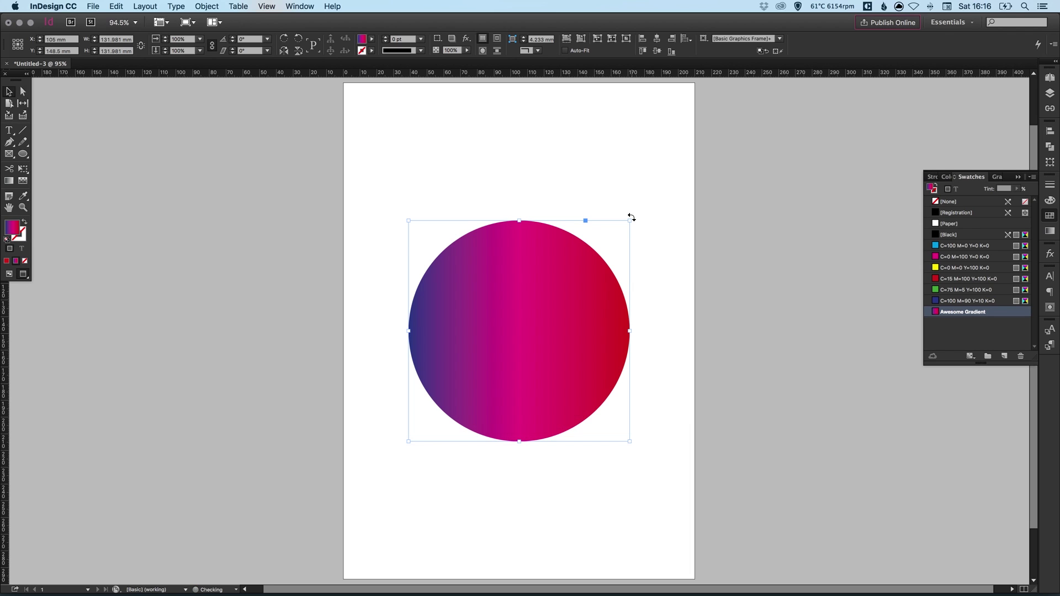
left_click(1050, 229)
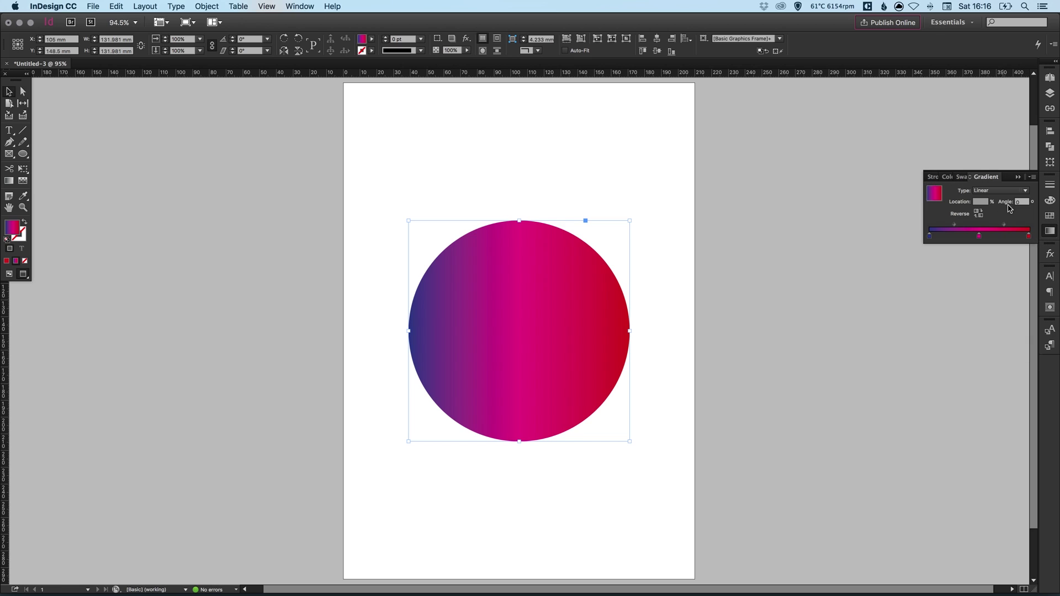
type("45")
key("Return")
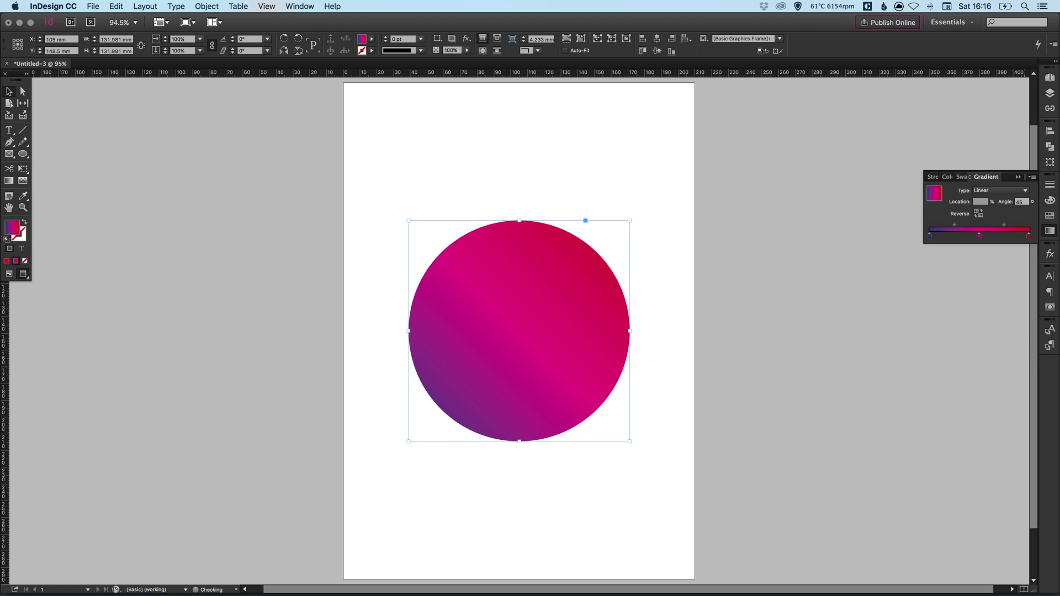
left_click(1050, 231)
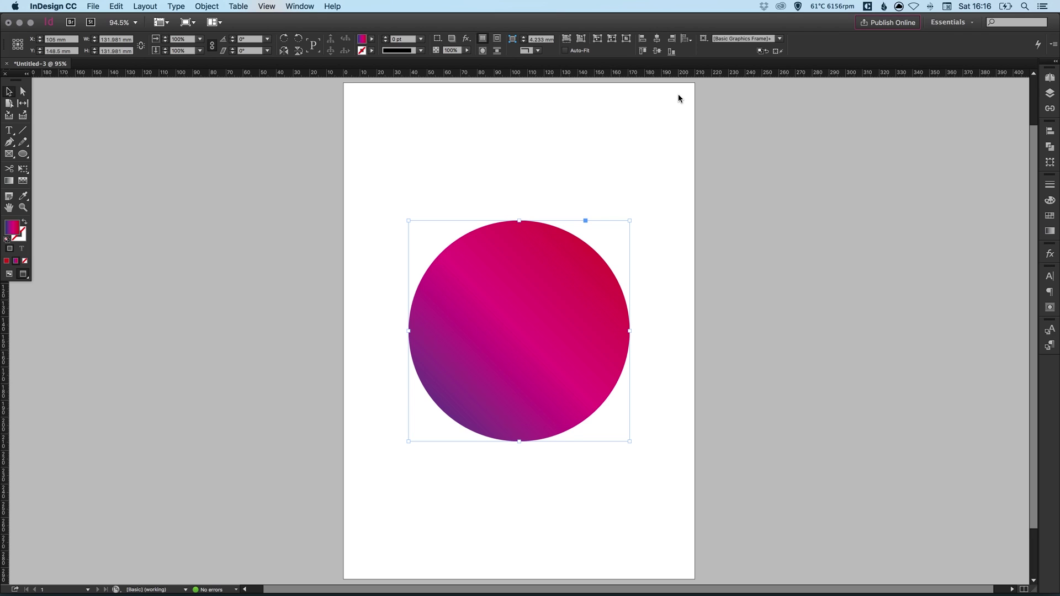
left_click(607, 128)
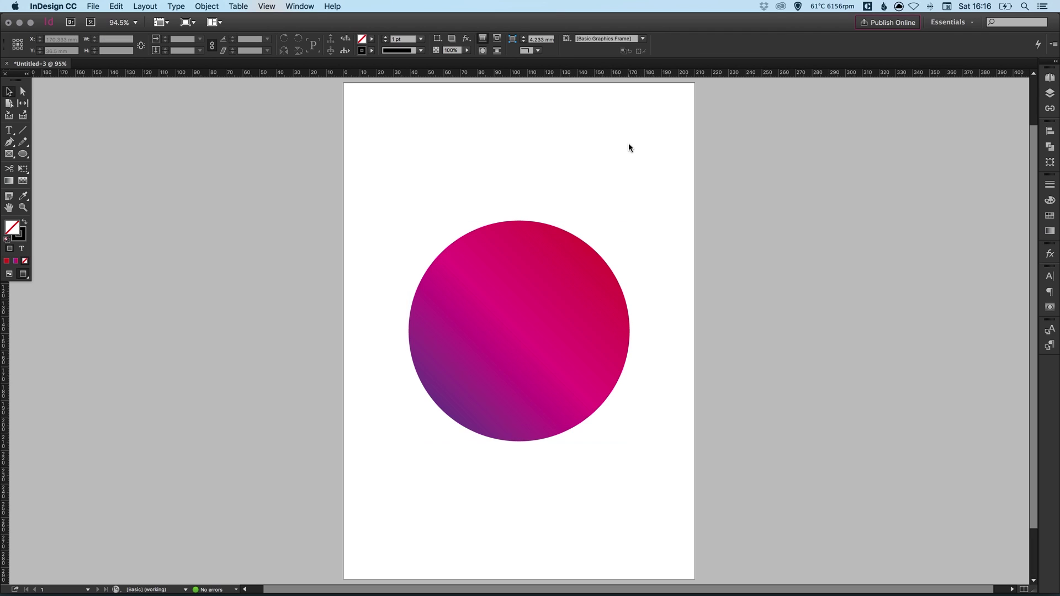